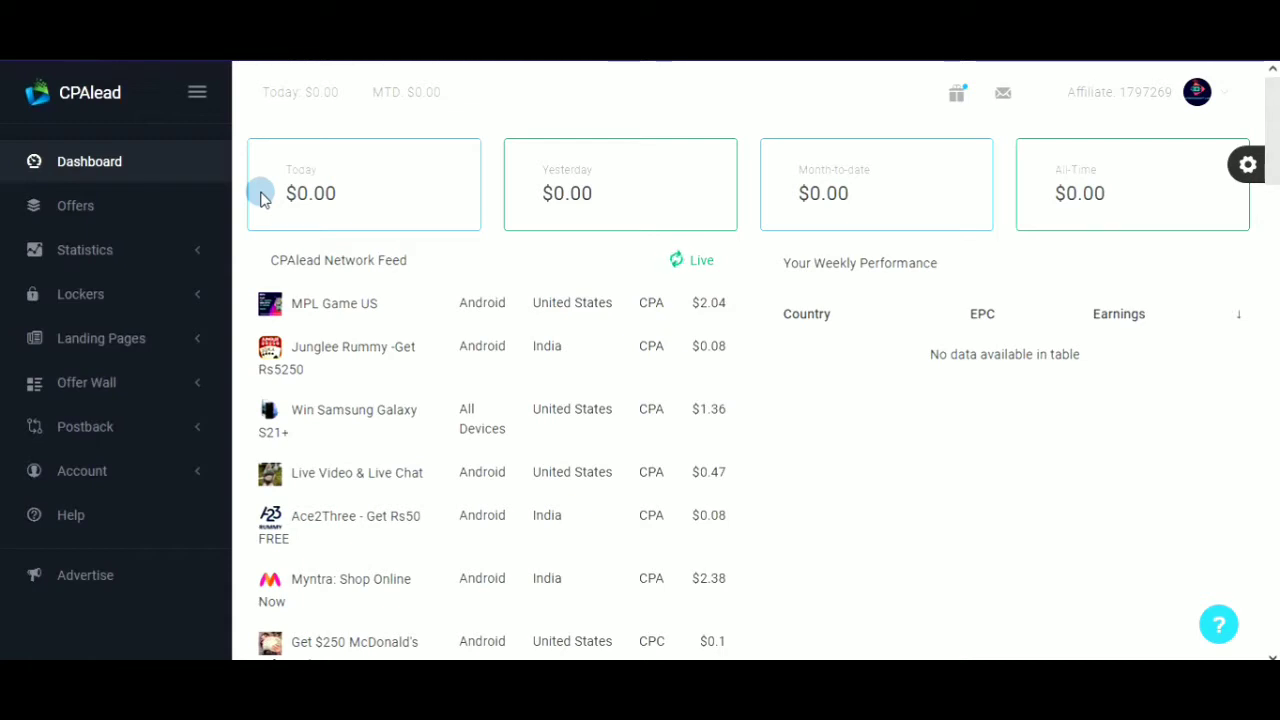
Step: Review the today, yesterday, month-to-date and all-time earnings on the dashboard
left_click_drag(286, 193, 338, 193)
left_click_drag(541, 193, 590, 194)
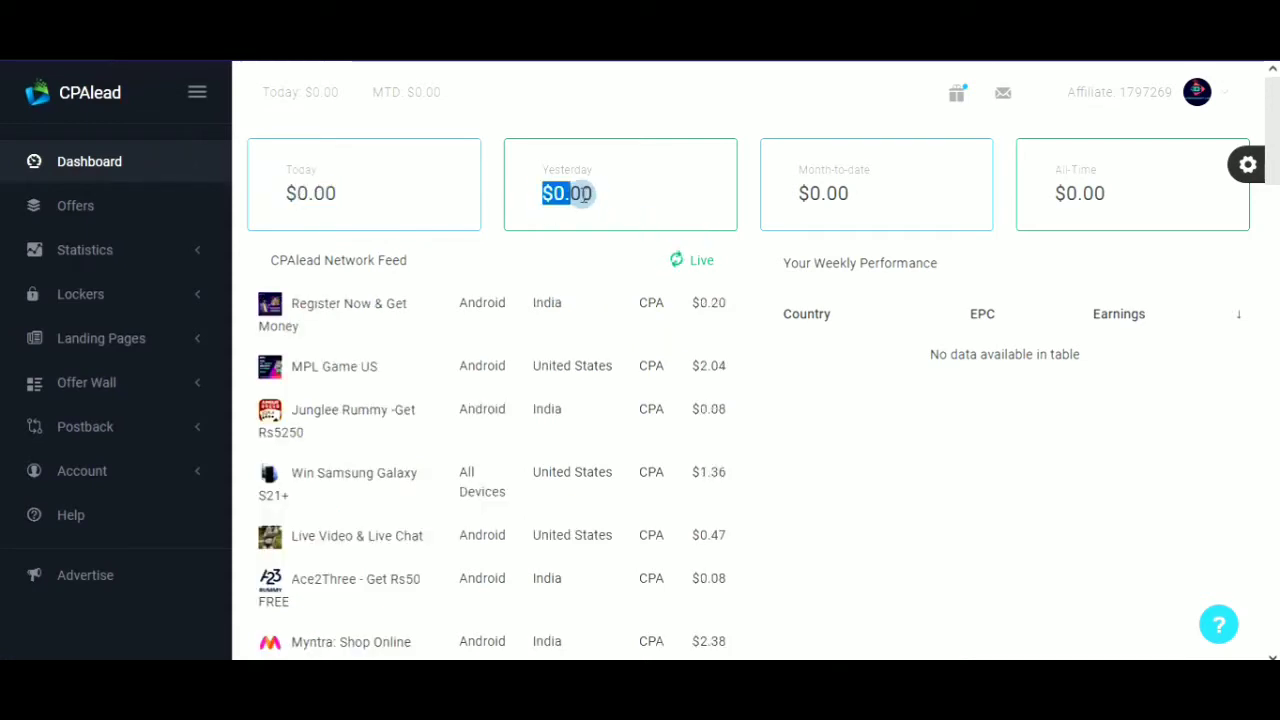
left_click_drag(810, 193, 850, 194)
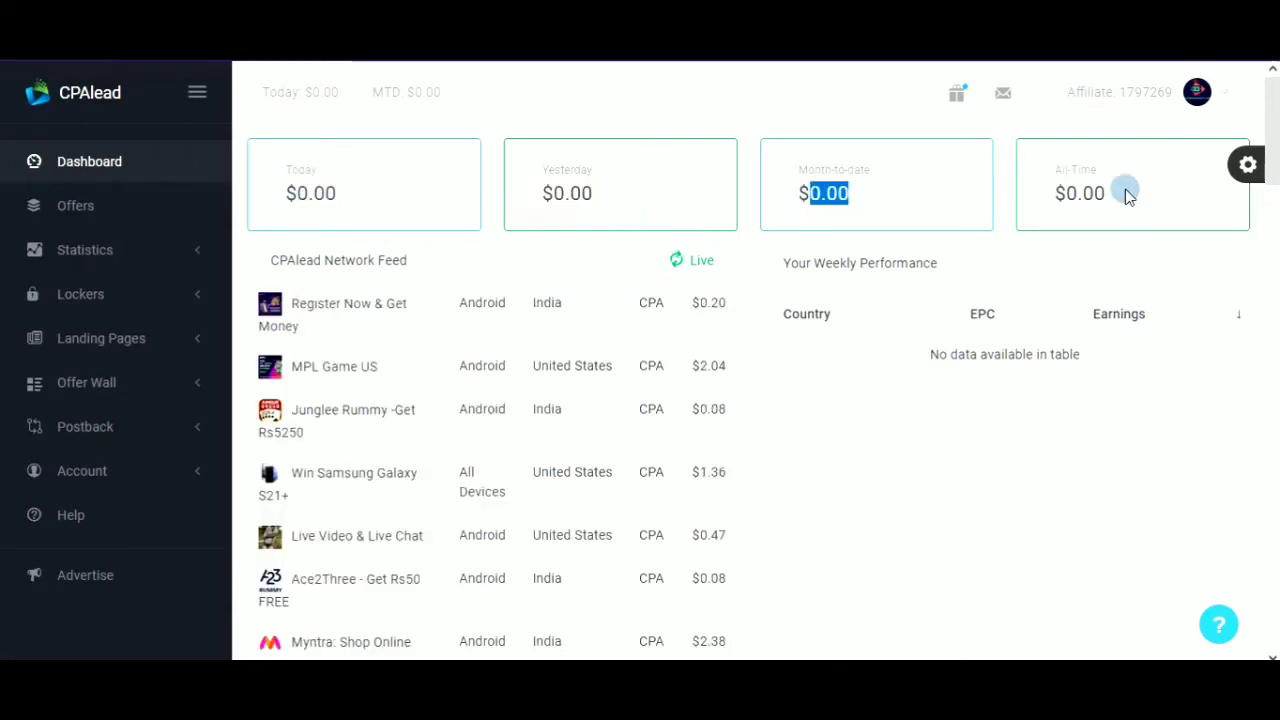
left_click_drag(1054, 194, 1100, 194)
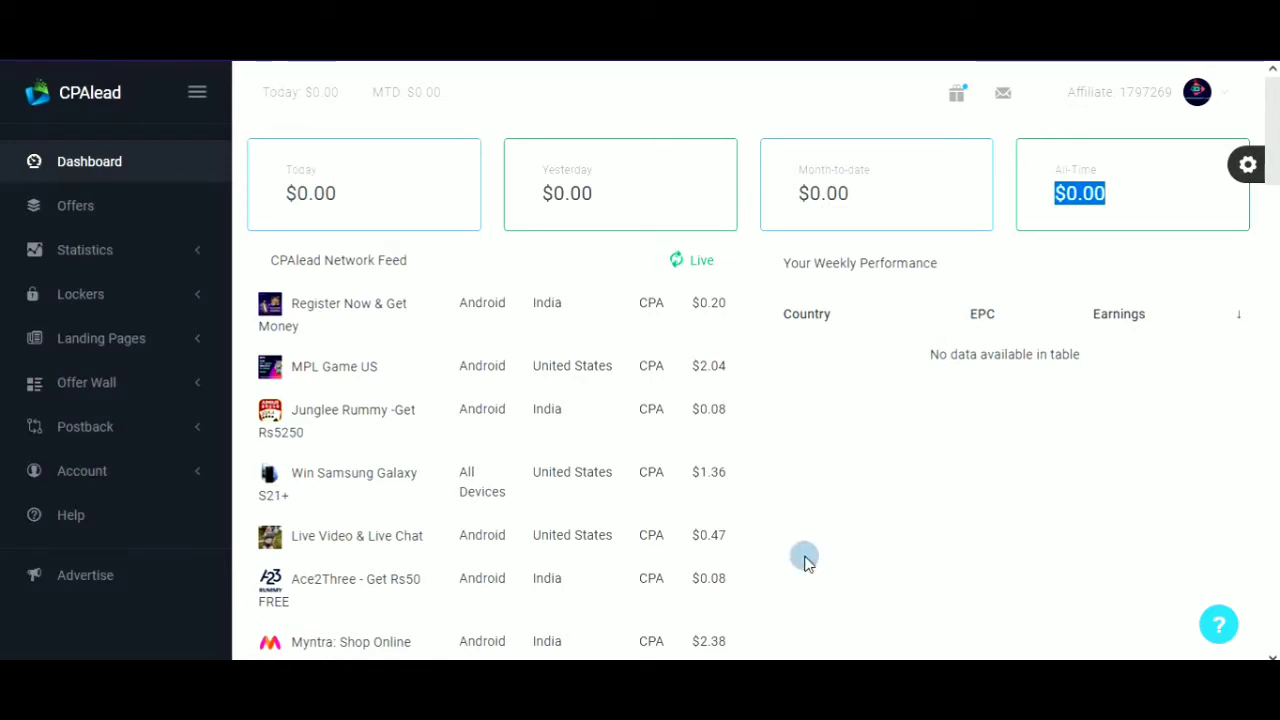
Step: Open the list of available offers and look through the United States entries
left_click(63, 208)
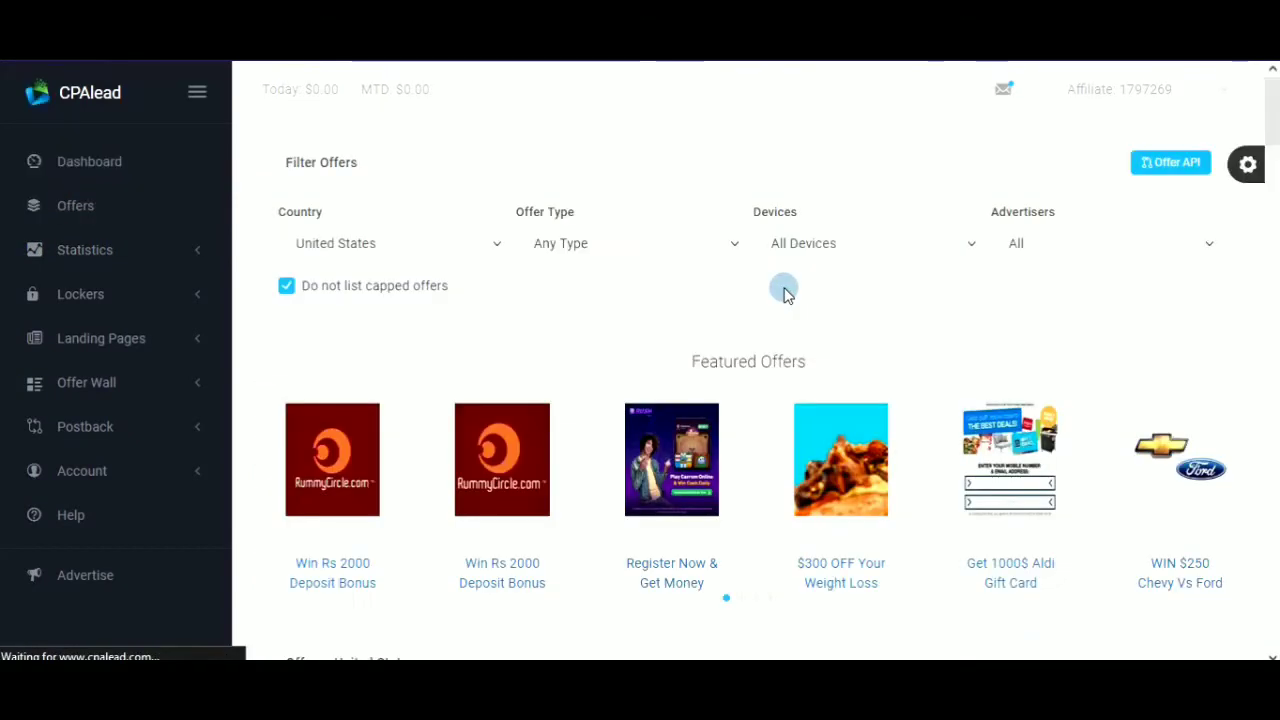
scroll(625, 372, "down", 5)
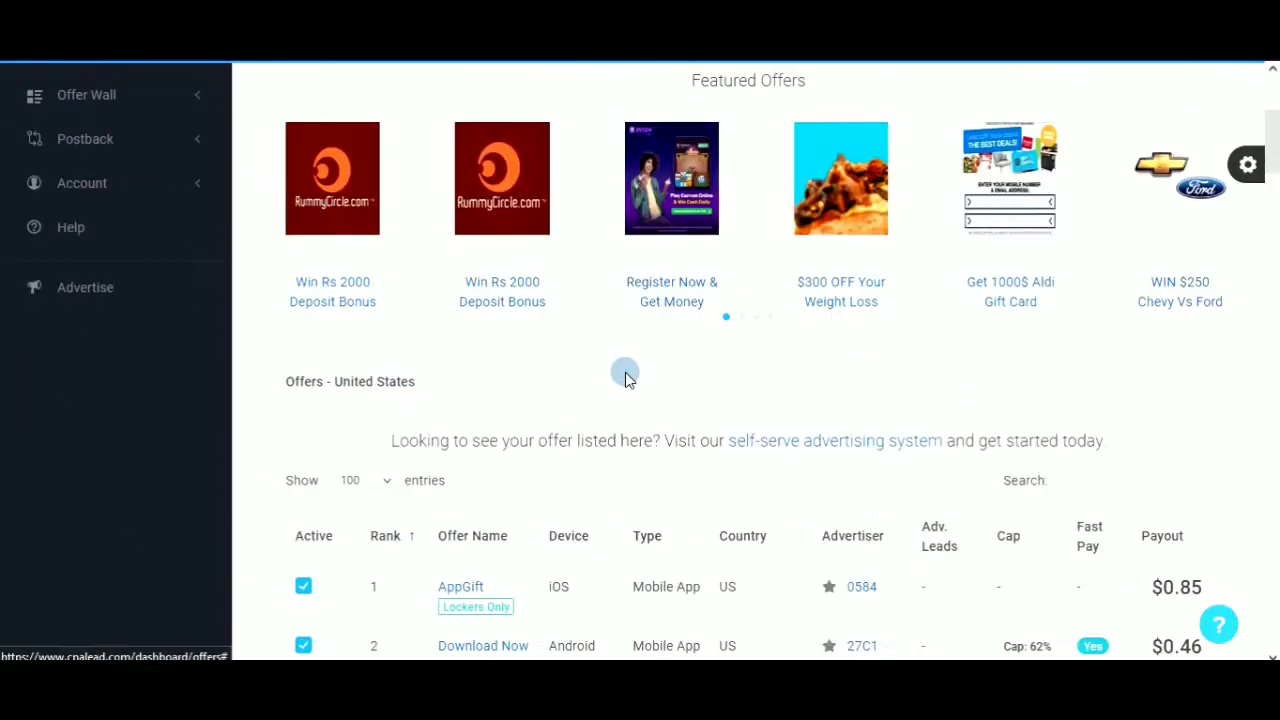
scroll(625, 378, "down", 1)
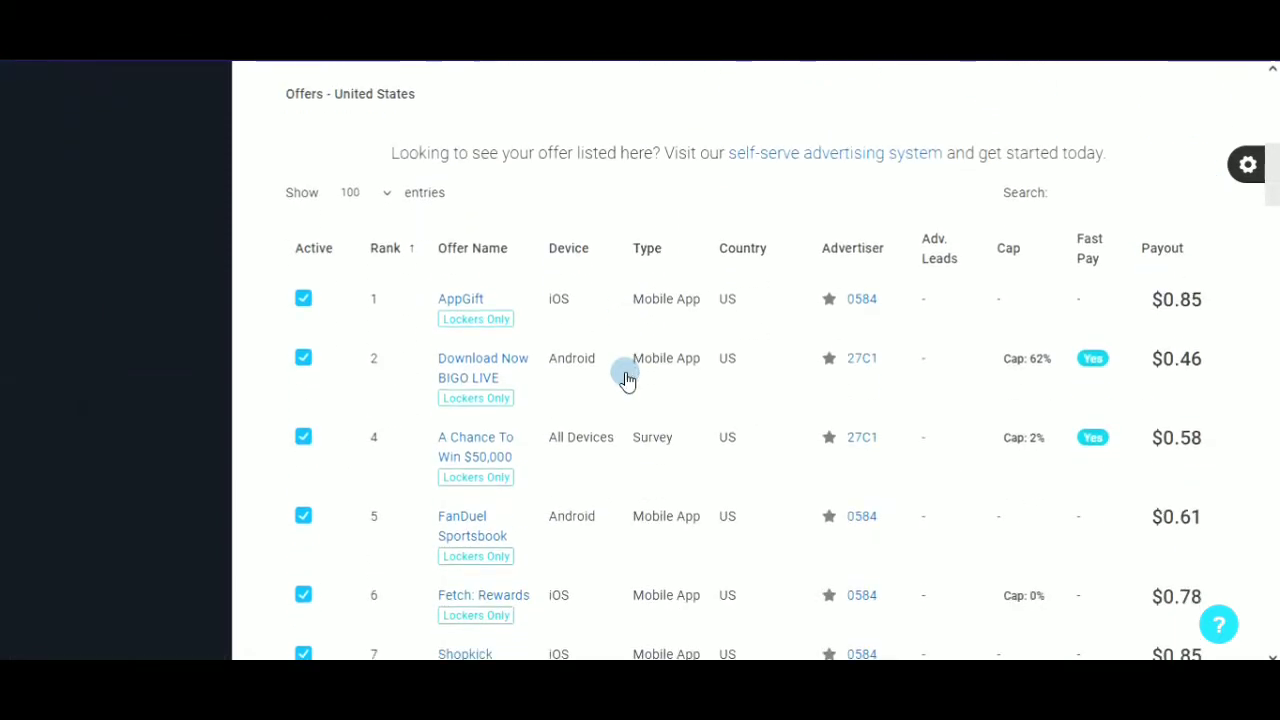
scroll(627, 380, "down", 1)
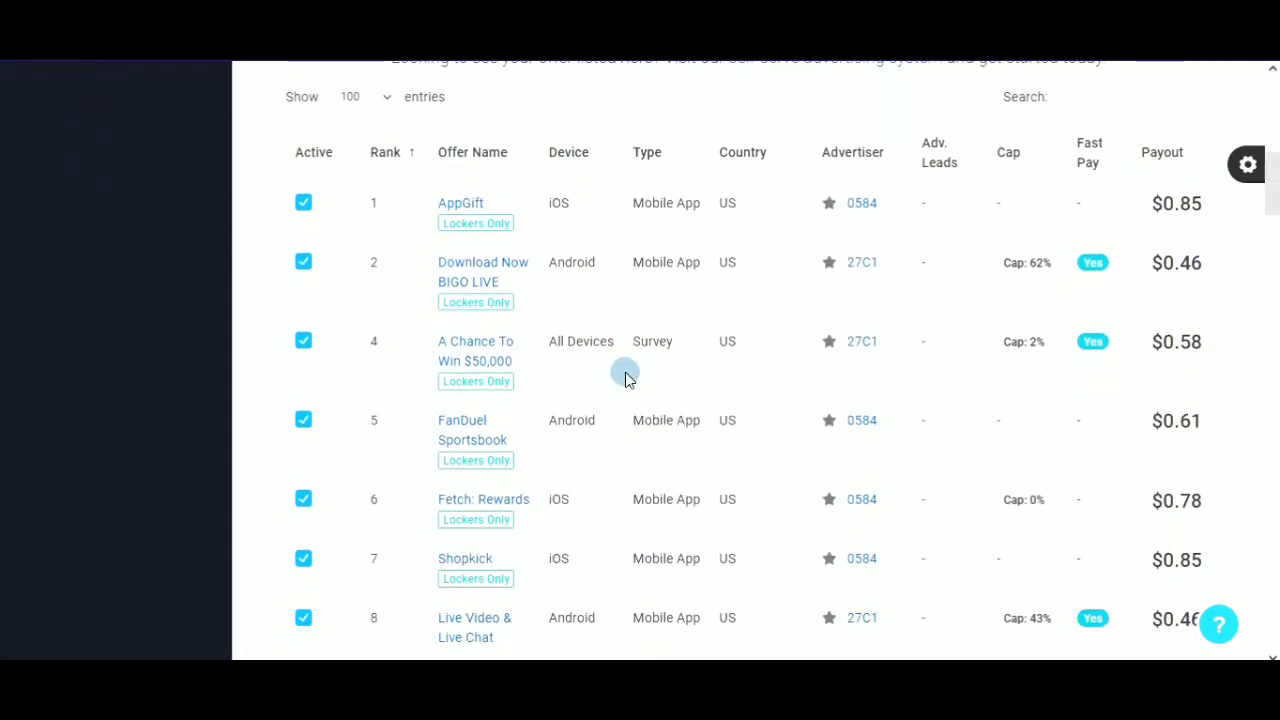
scroll(623, 300, "down", 1)
scroll(623, 298, "up", 1)
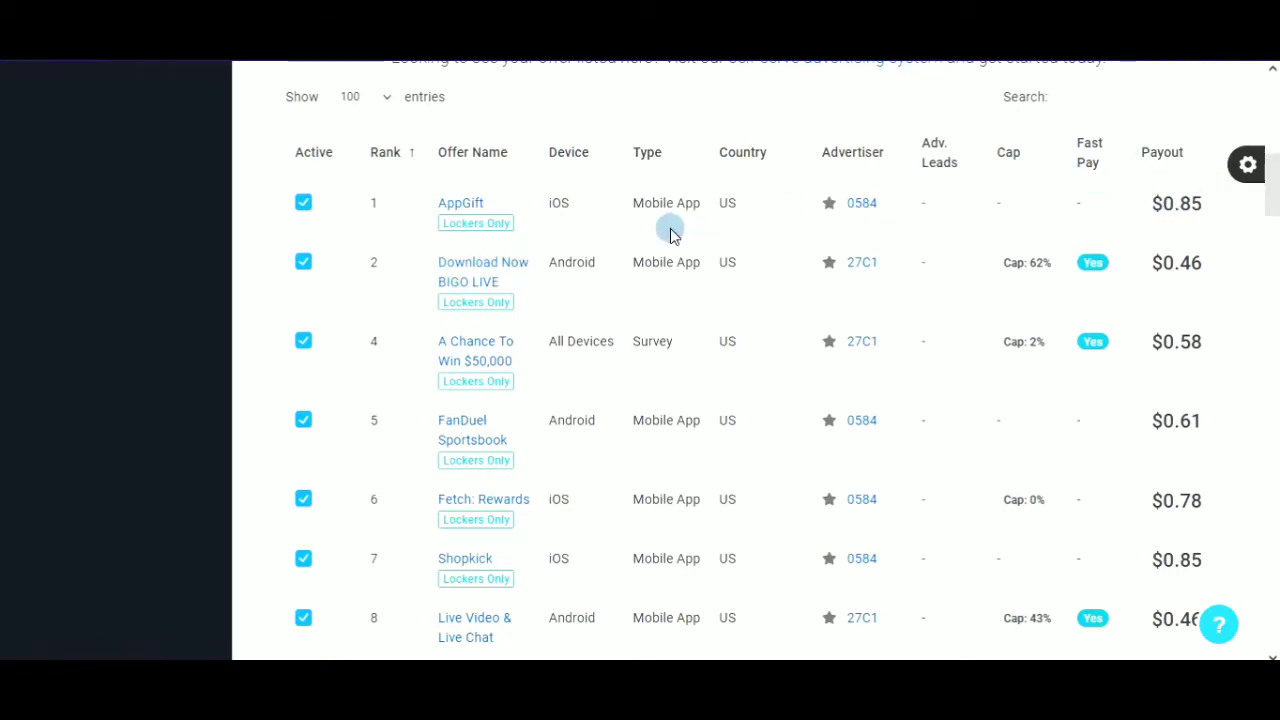
Step: Compare the payouts of the United States offers further down the list to find a higher-paying one
left_click_drag(1152, 203, 1212, 203)
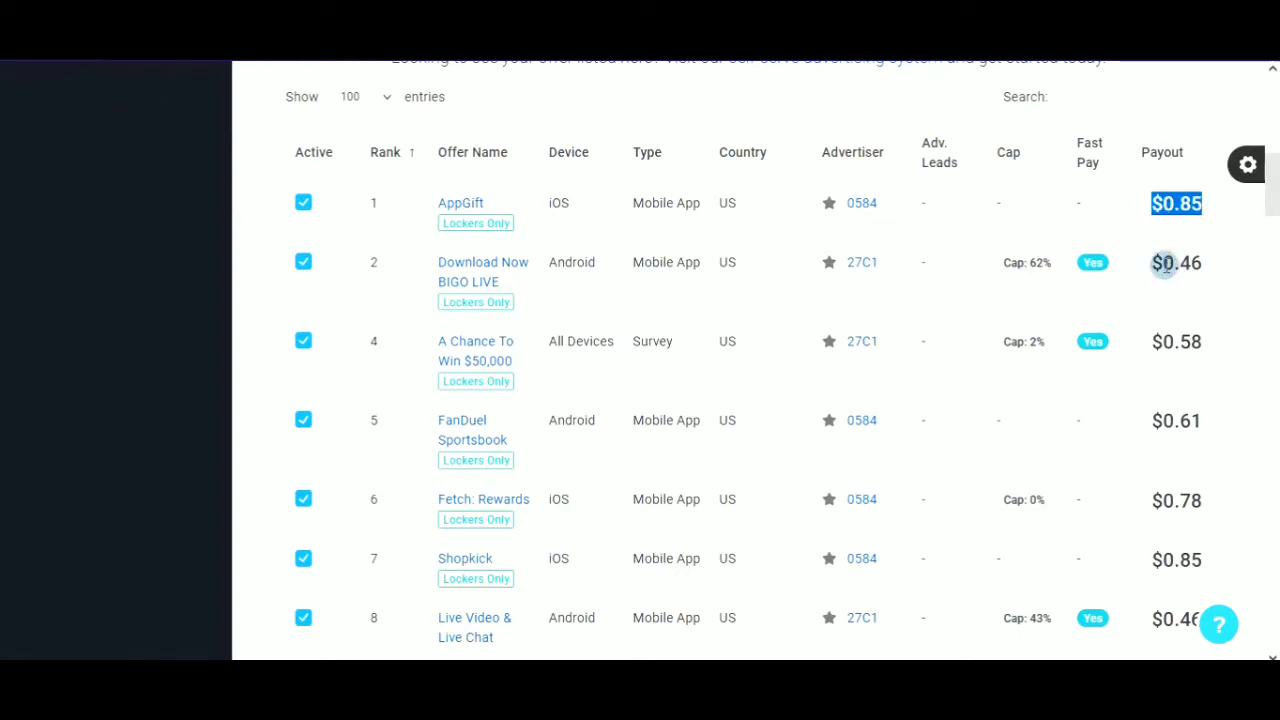
left_click_drag(1163, 263, 1210, 263)
scroll(1210, 372, "down", 5)
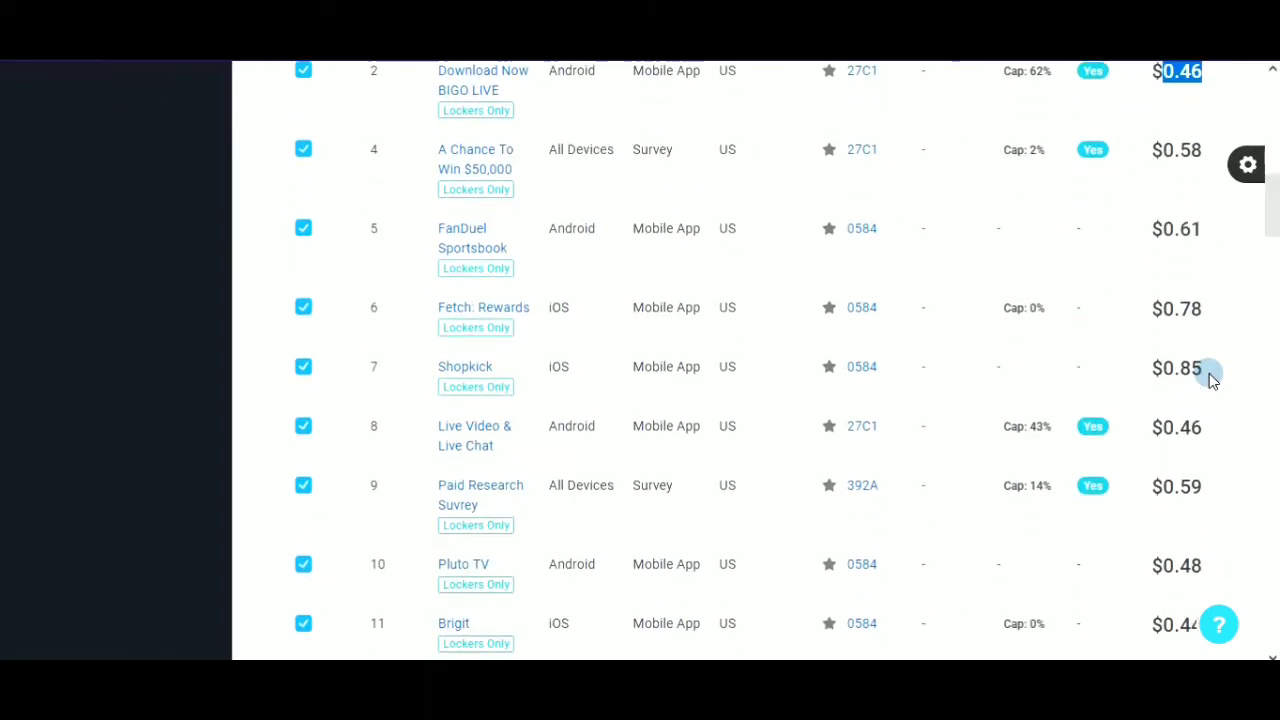
scroll(1212, 378, "down", 2)
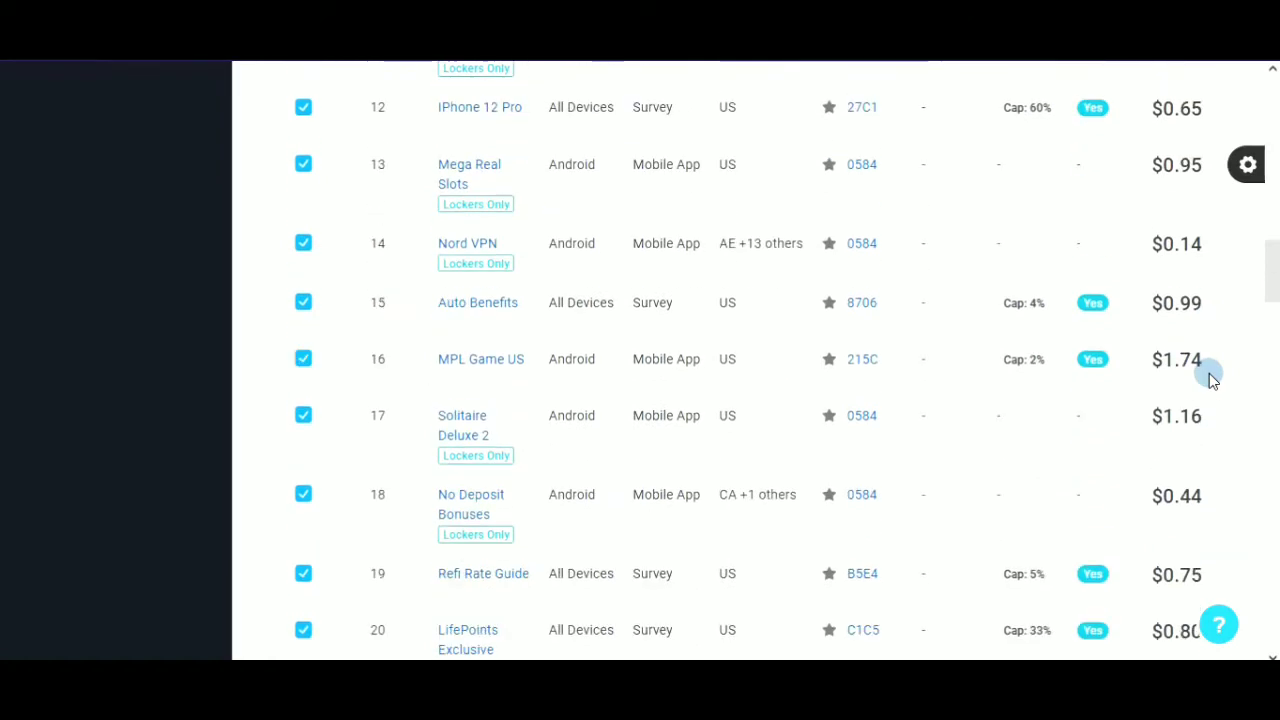
scroll(1200, 385, "up", 3)
scroll(1100, 410, "down", 2)
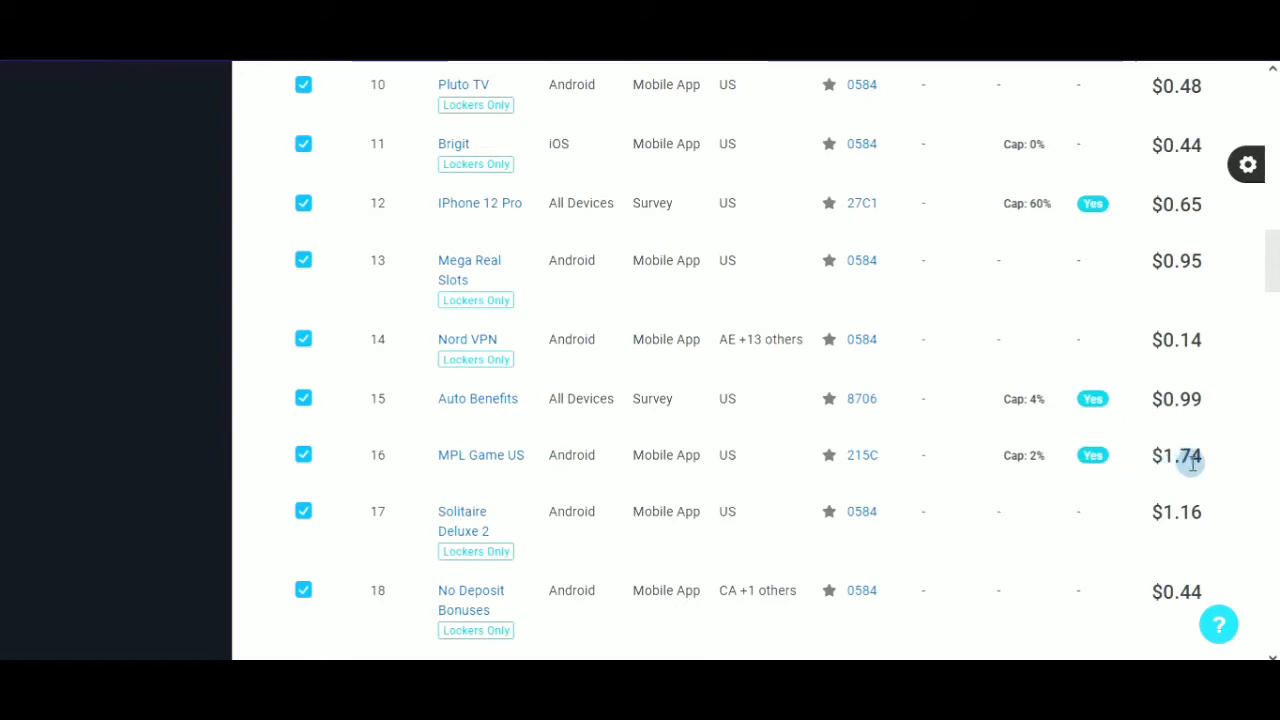
Step: Open the details of the MPL Game US offer and copy its affiliate link
left_click(459, 462)
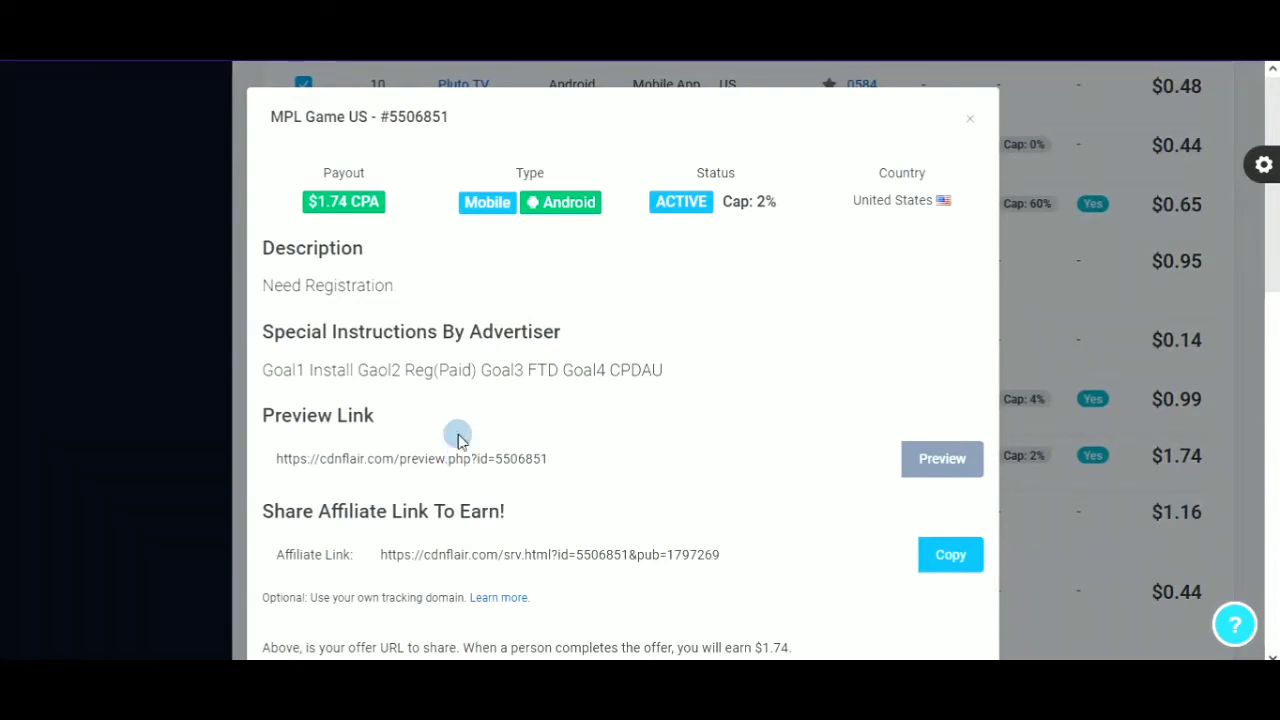
scroll(650, 375, "down", 3)
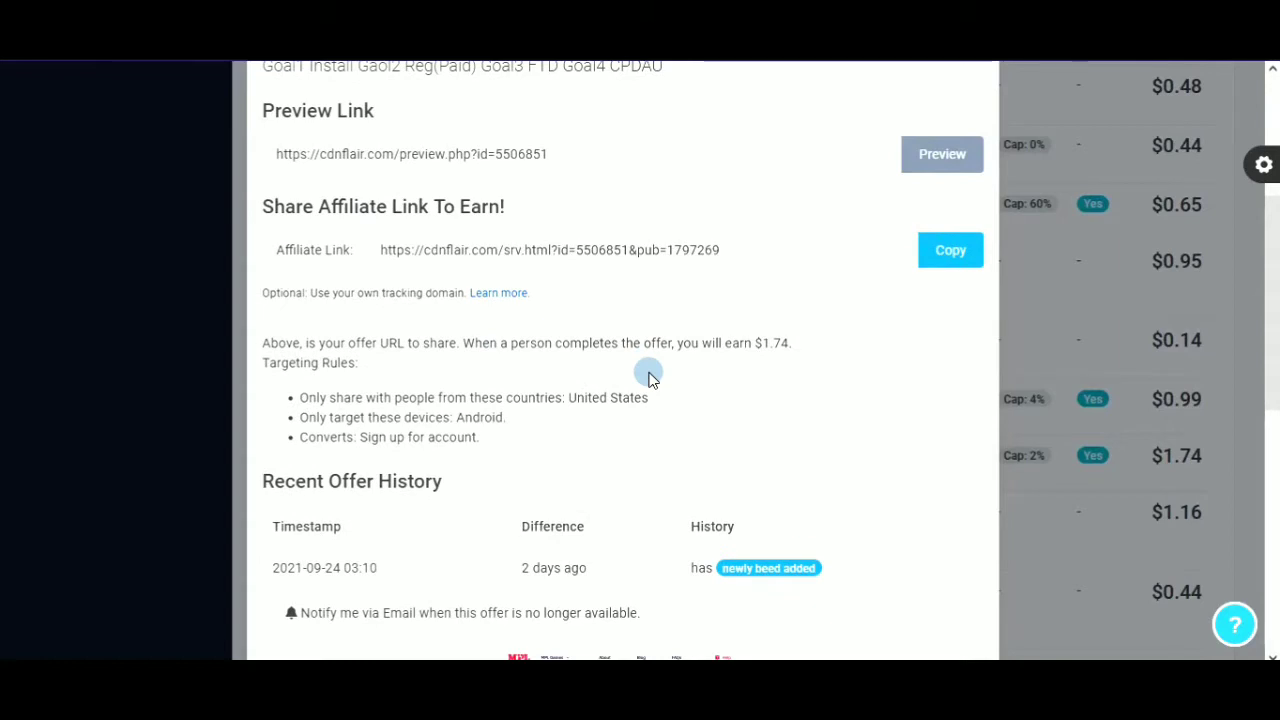
left_click_drag(374, 249, 737, 247)
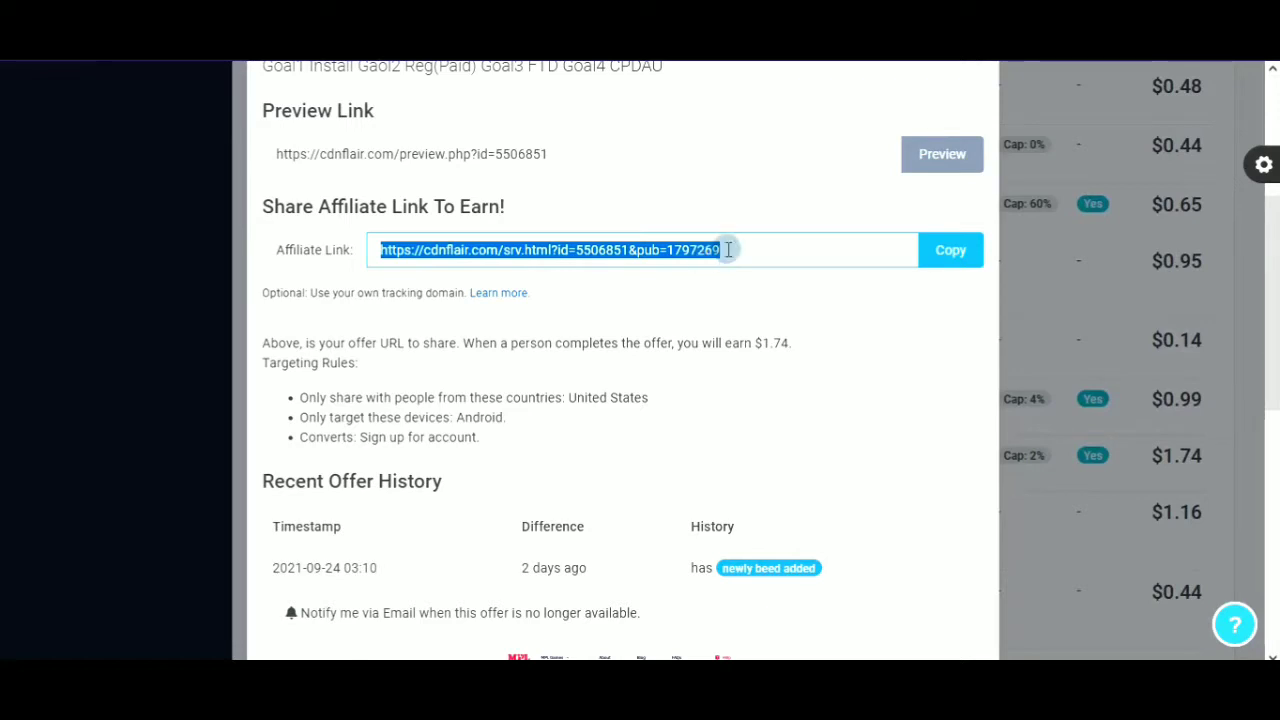
left_click(951, 262)
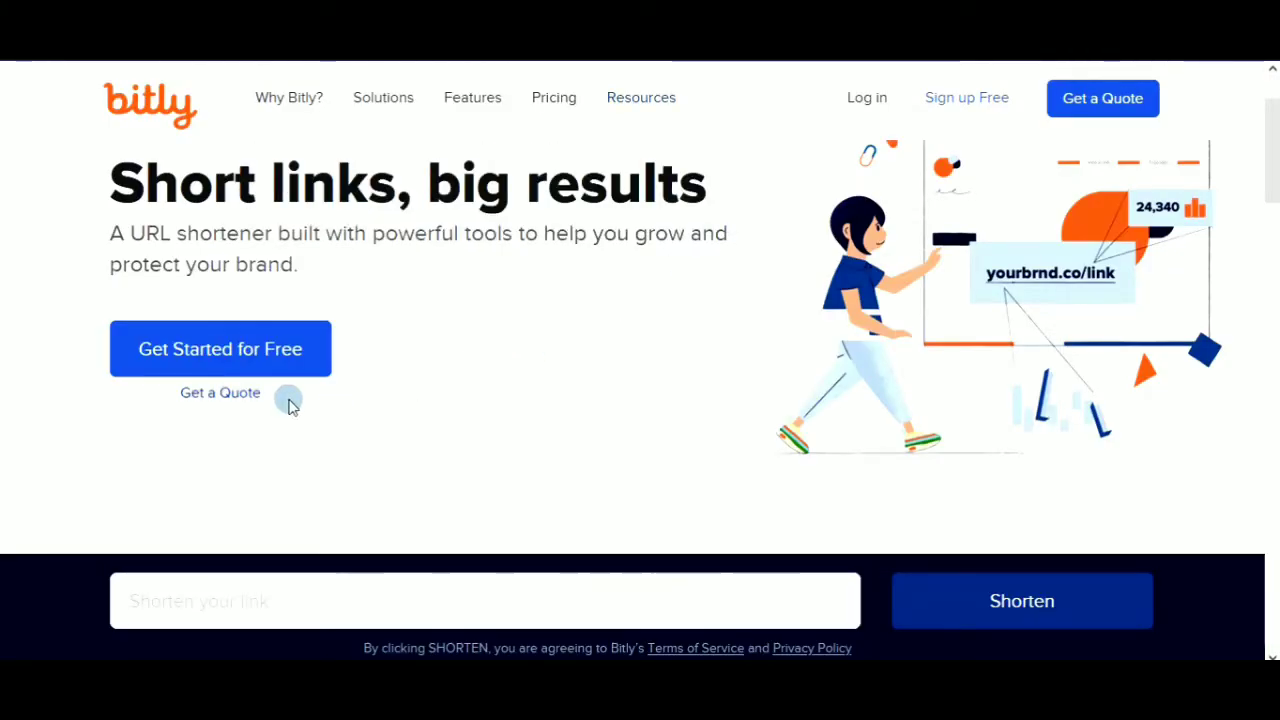
Step: Switch to Bitly, examine its pricing plans and return to the home page
left_click(229, 367)
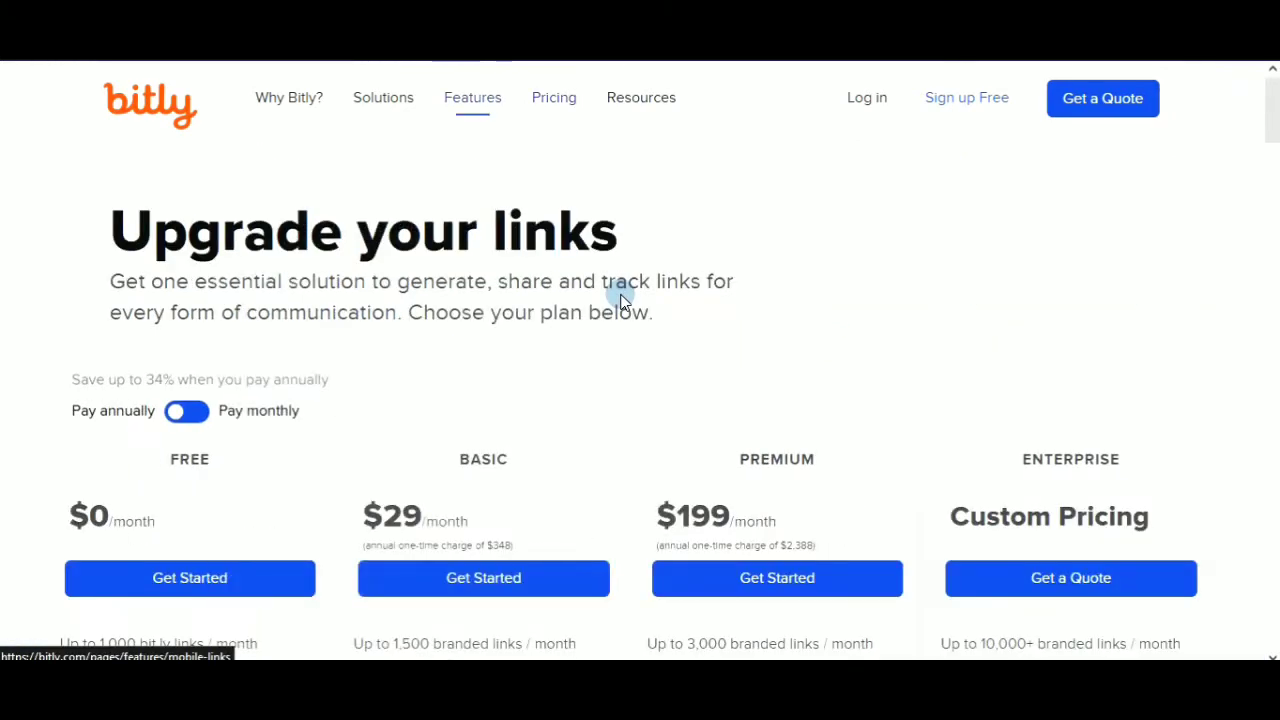
scroll(620, 299, "down", 5)
scroll(620, 295, "up", 5)
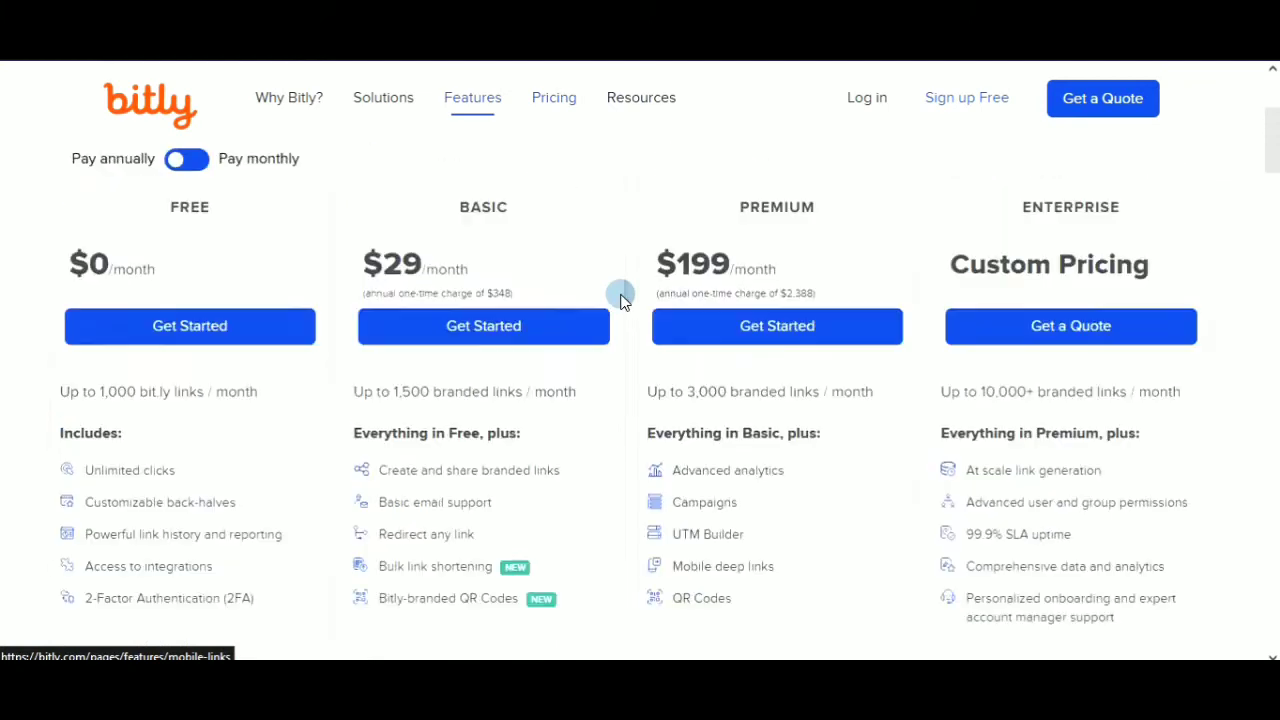
left_click(118, 86)
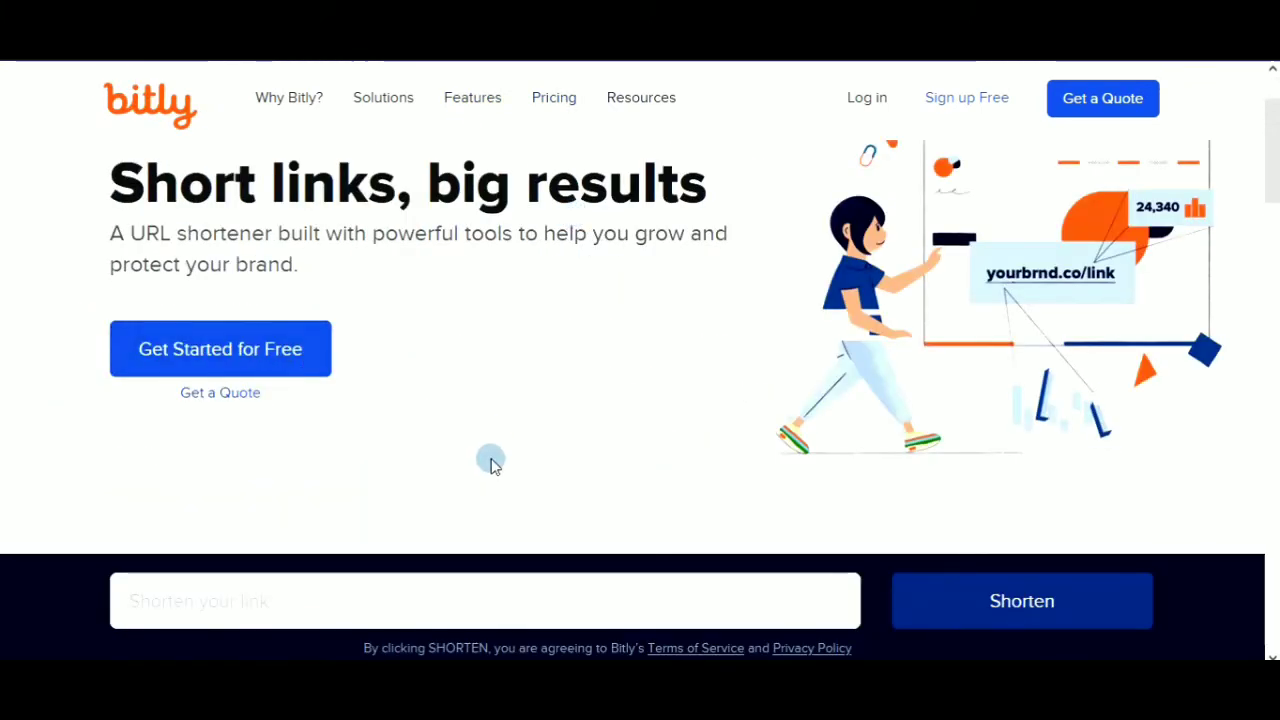
Step: Paste the copied affiliate link into the link shortener and shorten it
scroll(491, 460, "down", 4)
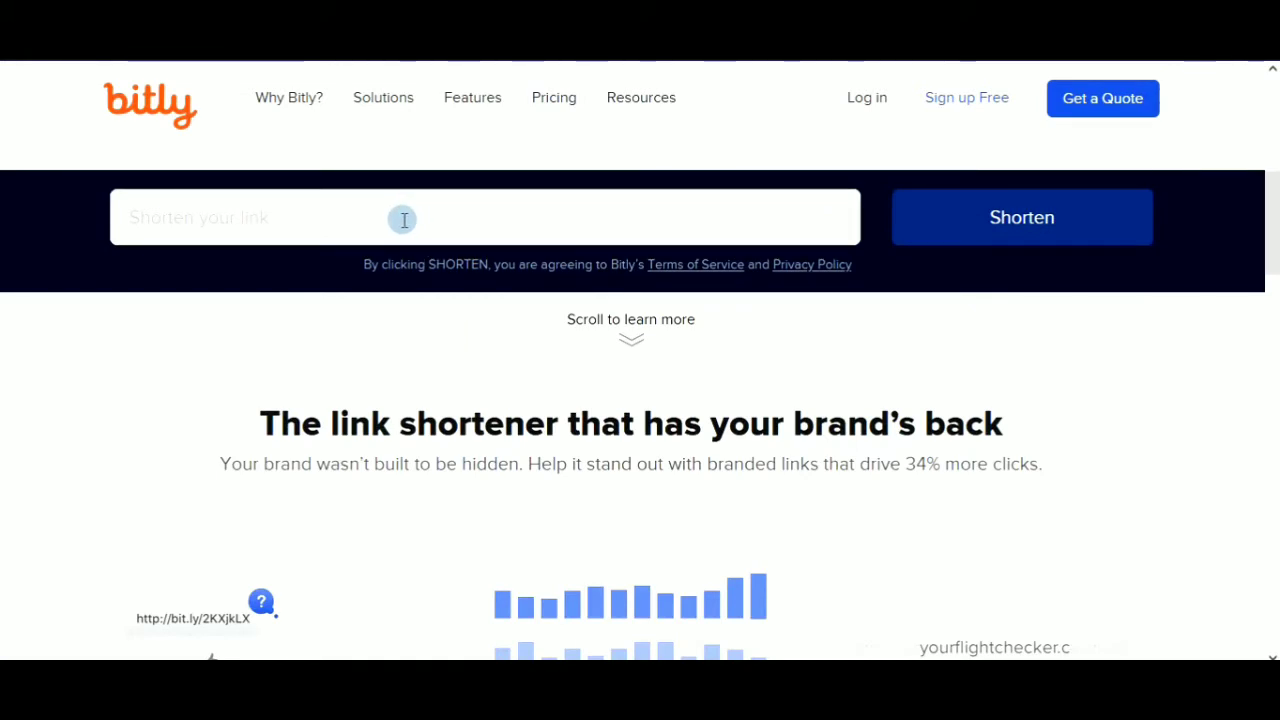
right_click(234, 224)
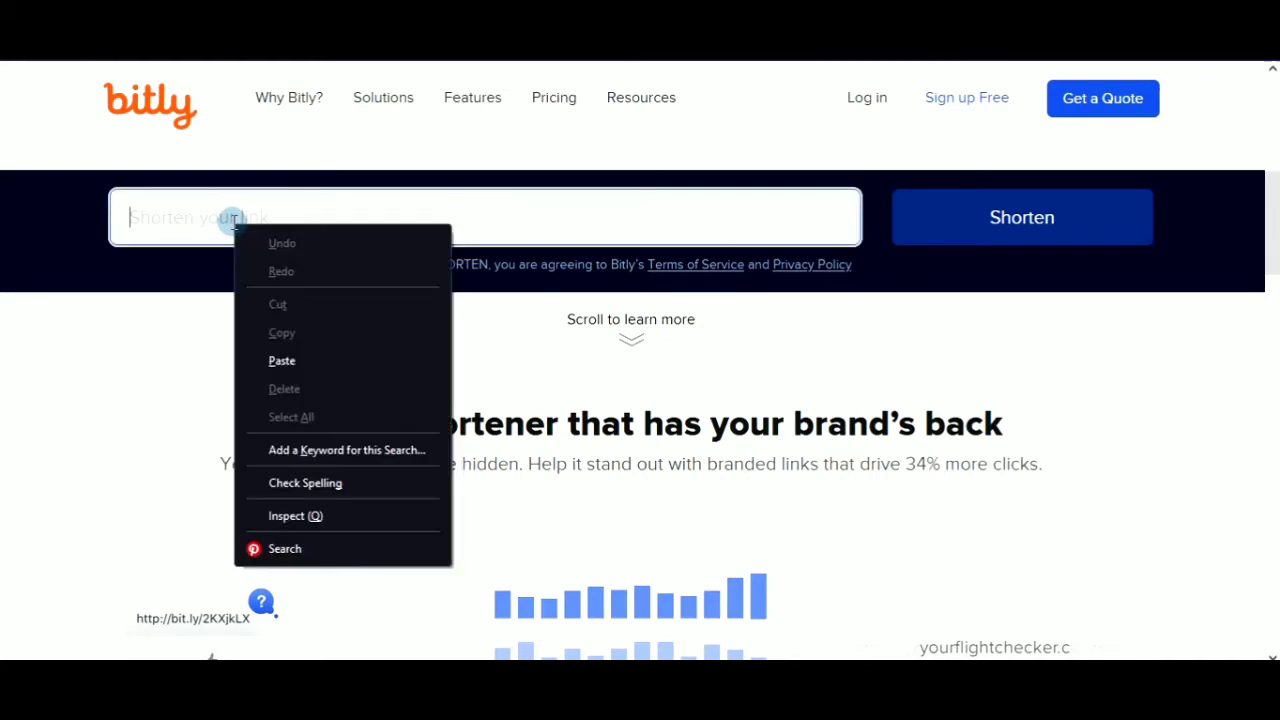
left_click(299, 363)
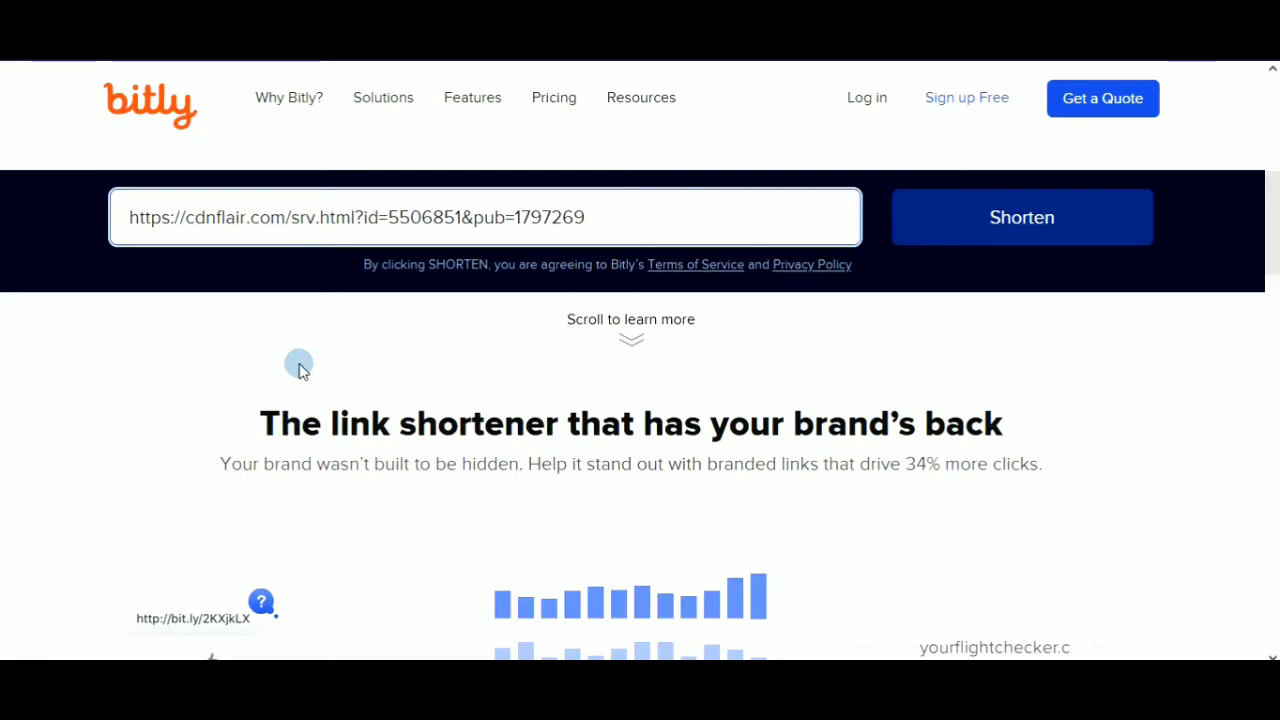
left_click(1022, 217)
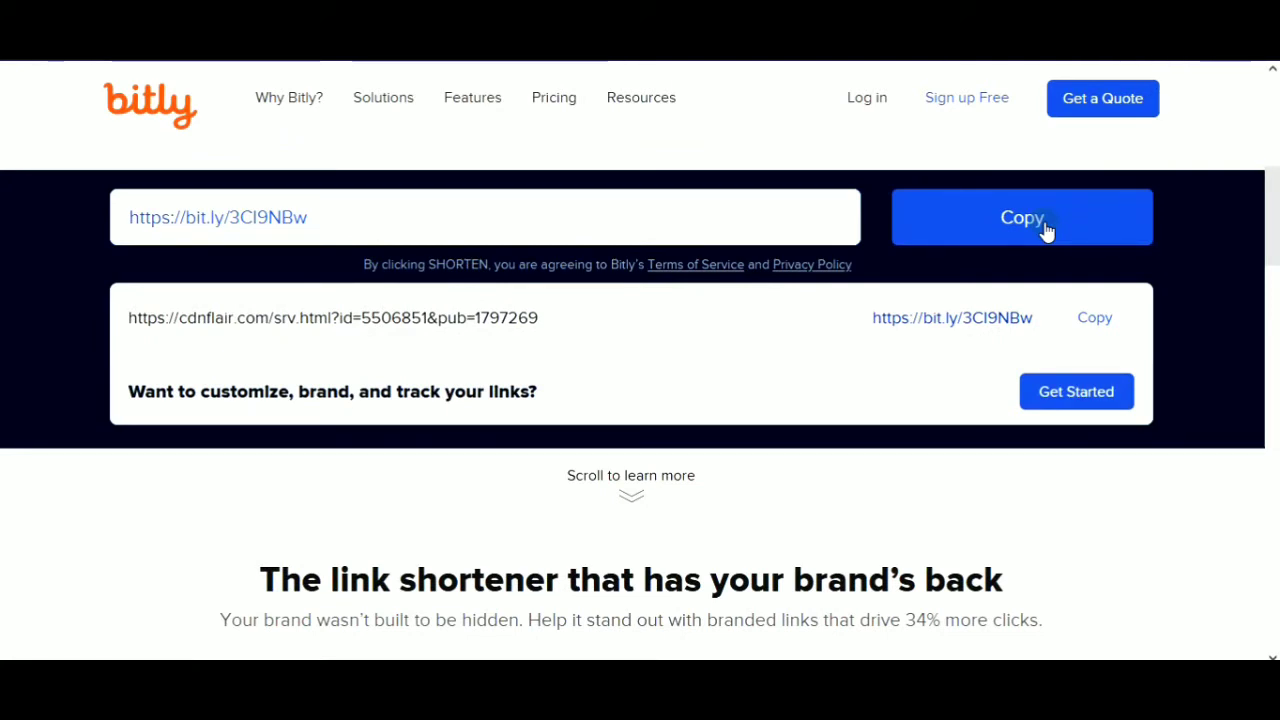
Step: Select the generated bit.ly short link and copy it
left_click(130, 217)
left_click_drag(130, 217, 323, 200)
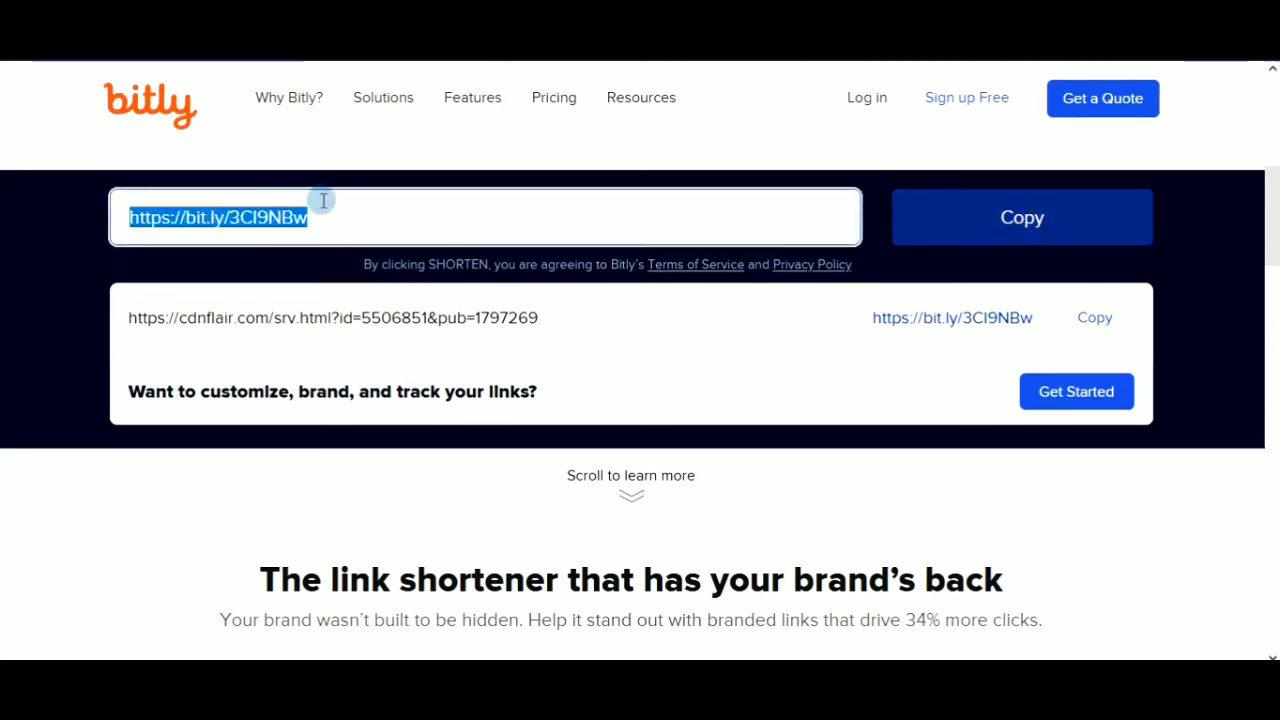
left_click(1028, 220)
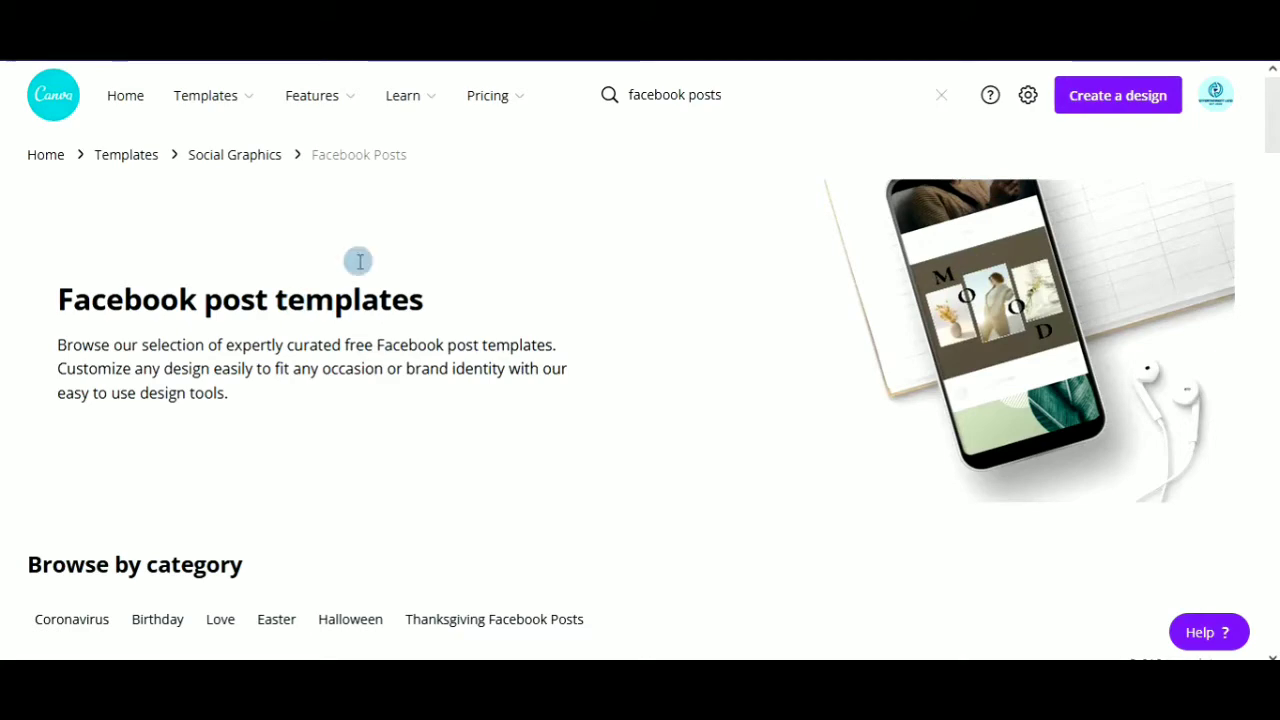
Step: Switch to Canva and look over the Facebook post templates and their categories
scroll(403, 251, "down", 2)
scroll(403, 251, "down", 5)
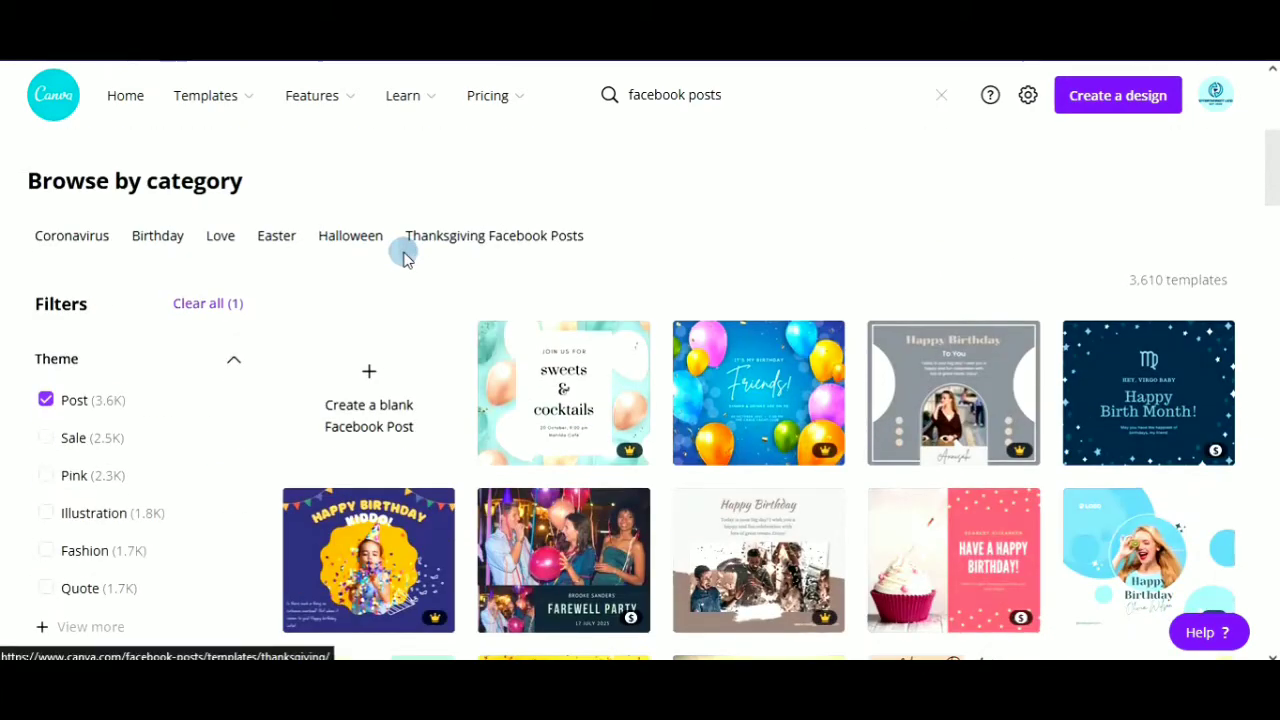
scroll(403, 258, "up", 5)
scroll(403, 258, "up", 2)
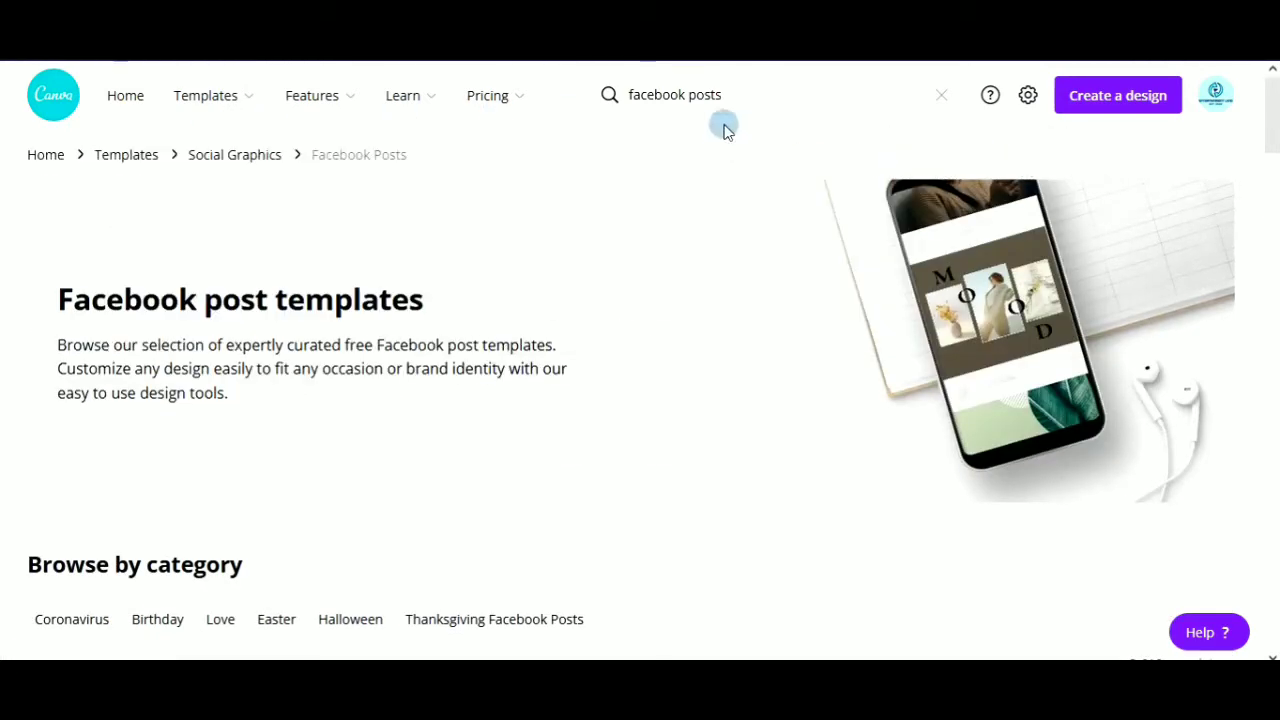
Step: Run a new template search for "facebook posts"
left_click(640, 92)
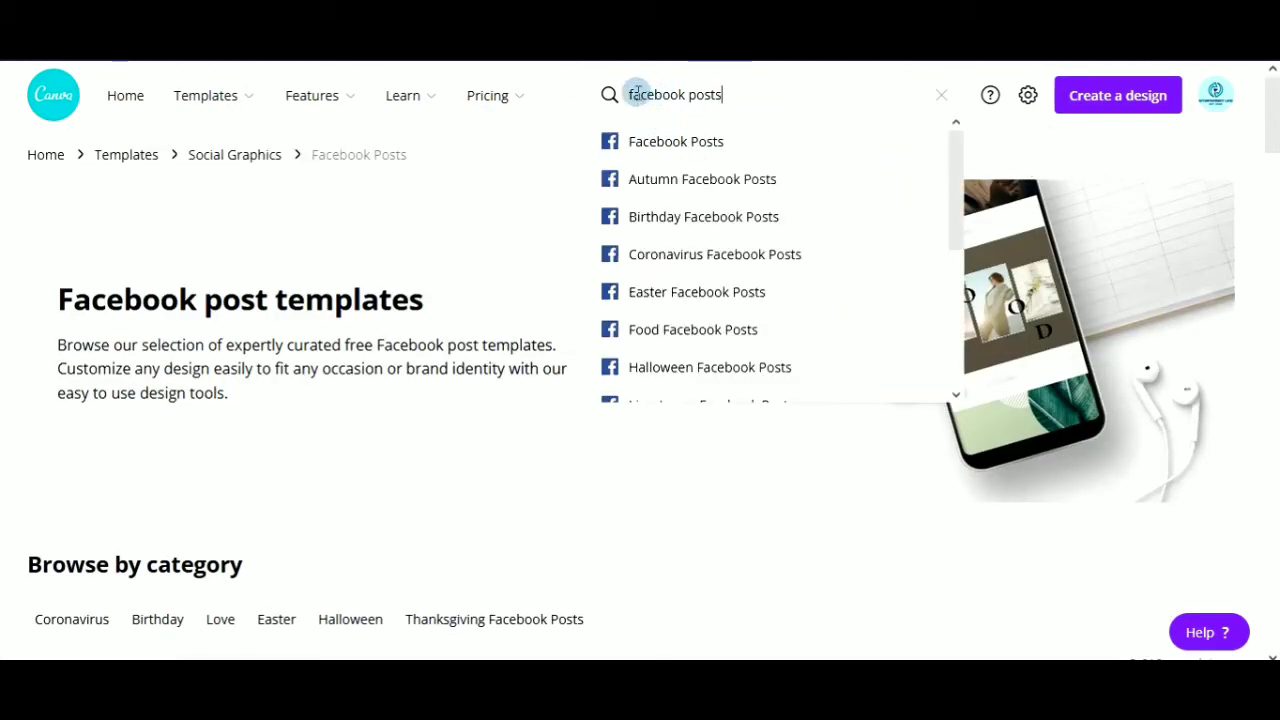
left_click_drag(640, 92, 737, 90)
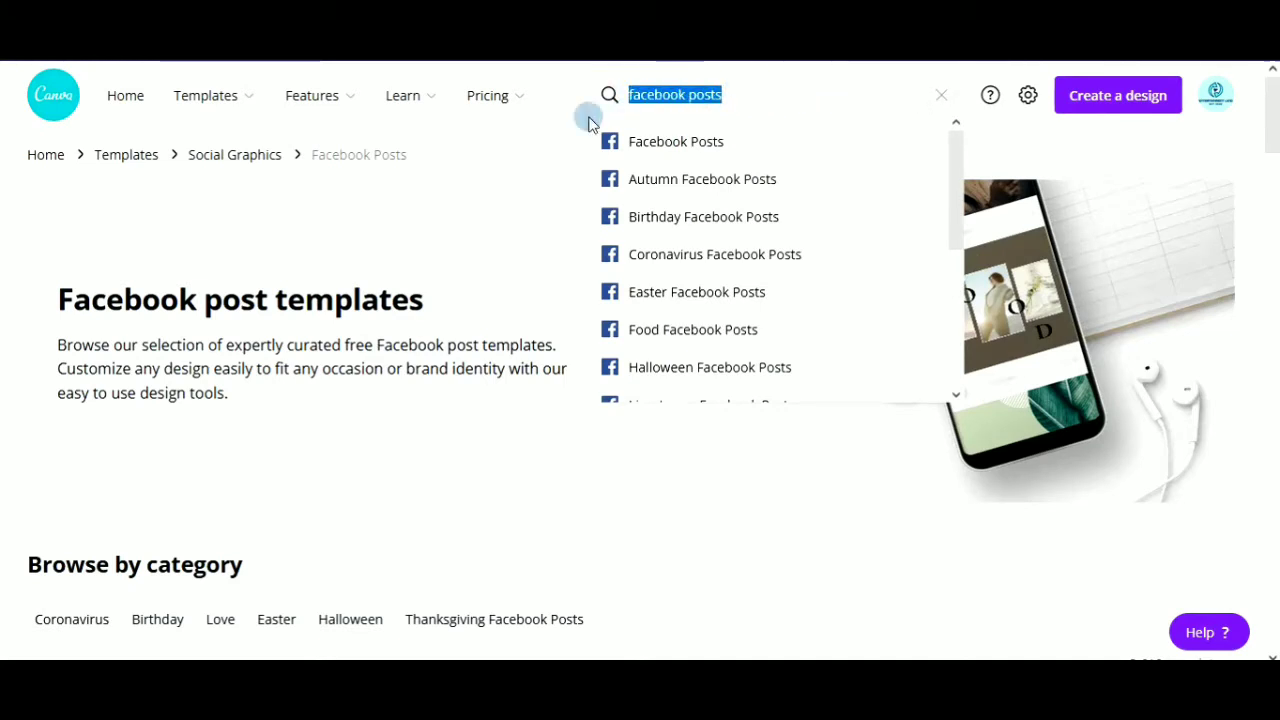
left_click(745, 94)
key("Return")
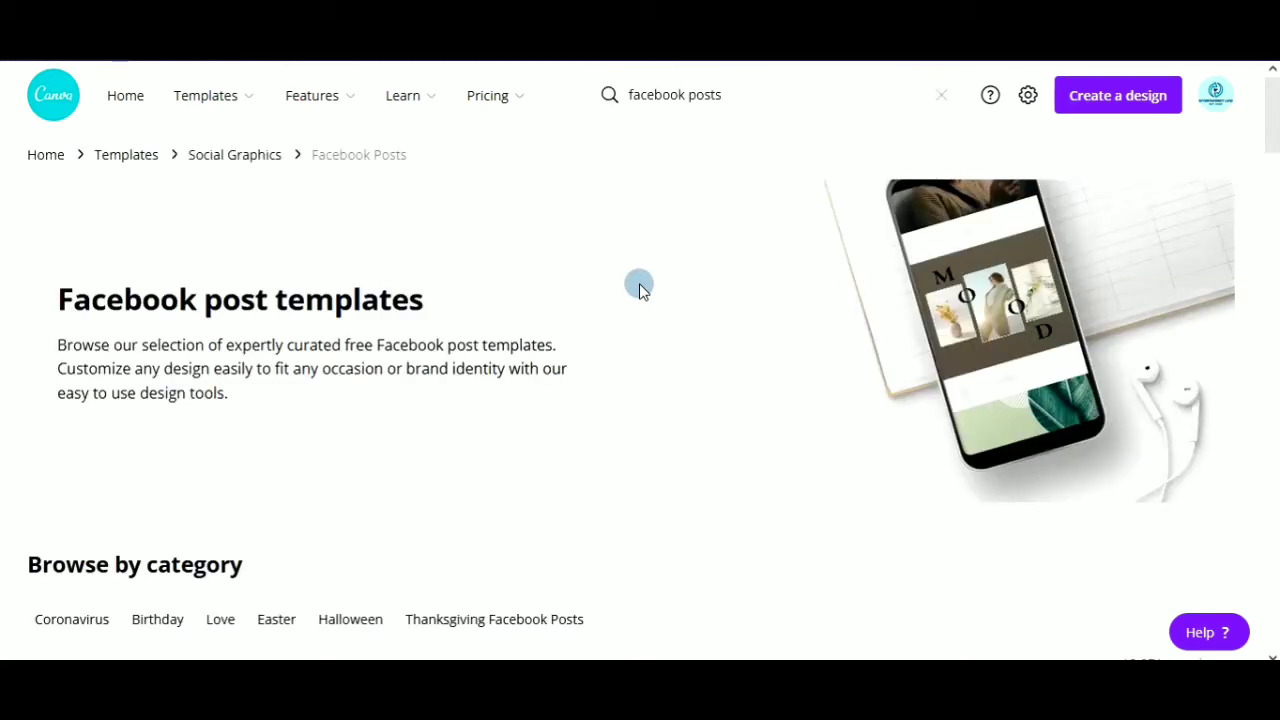
Step: Look through the Facebook post template results for a design suited to promoting the offer
scroll(608, 303, "down", 7)
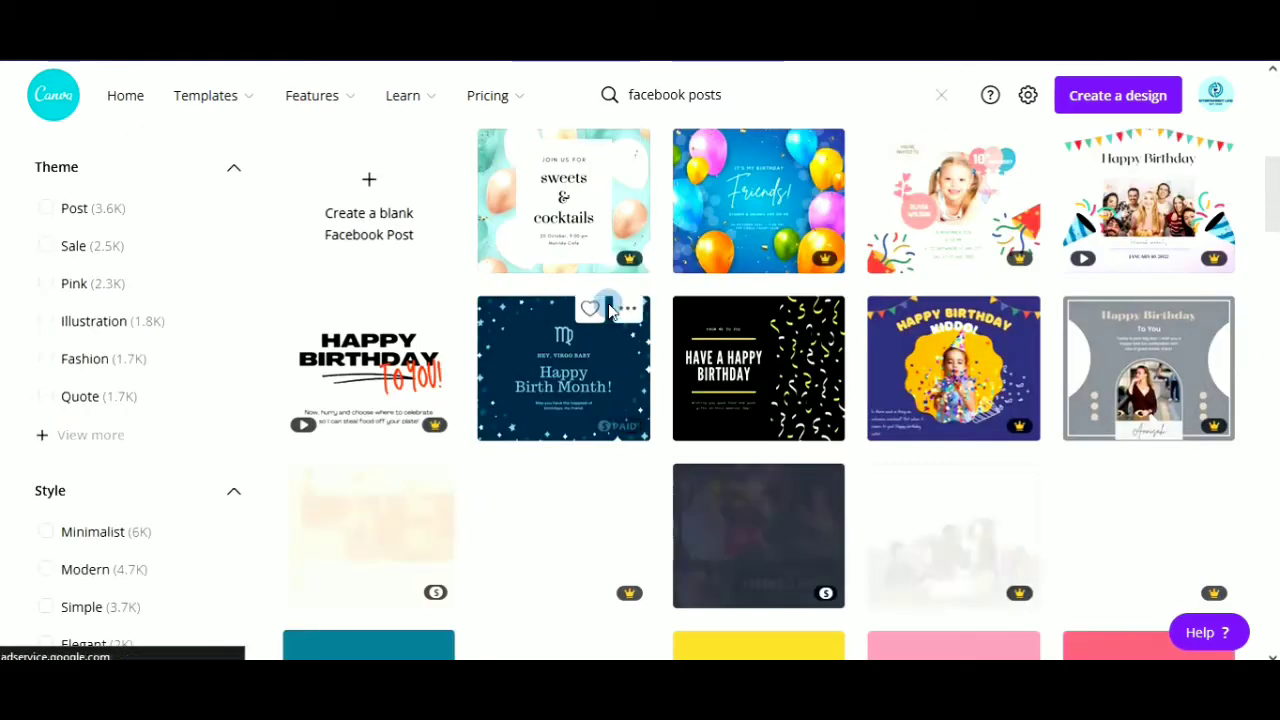
scroll(608, 312, "down", 6)
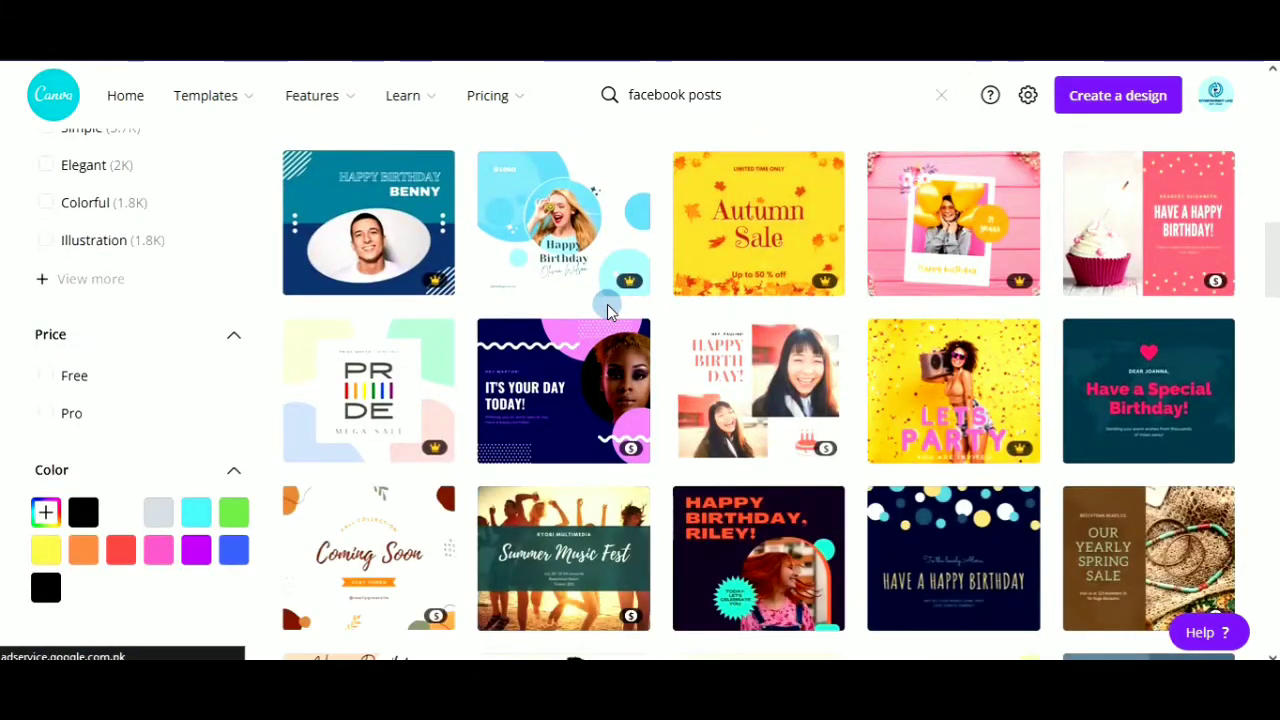
scroll(610, 312, "down", 2)
scroll(607, 312, "down", 1)
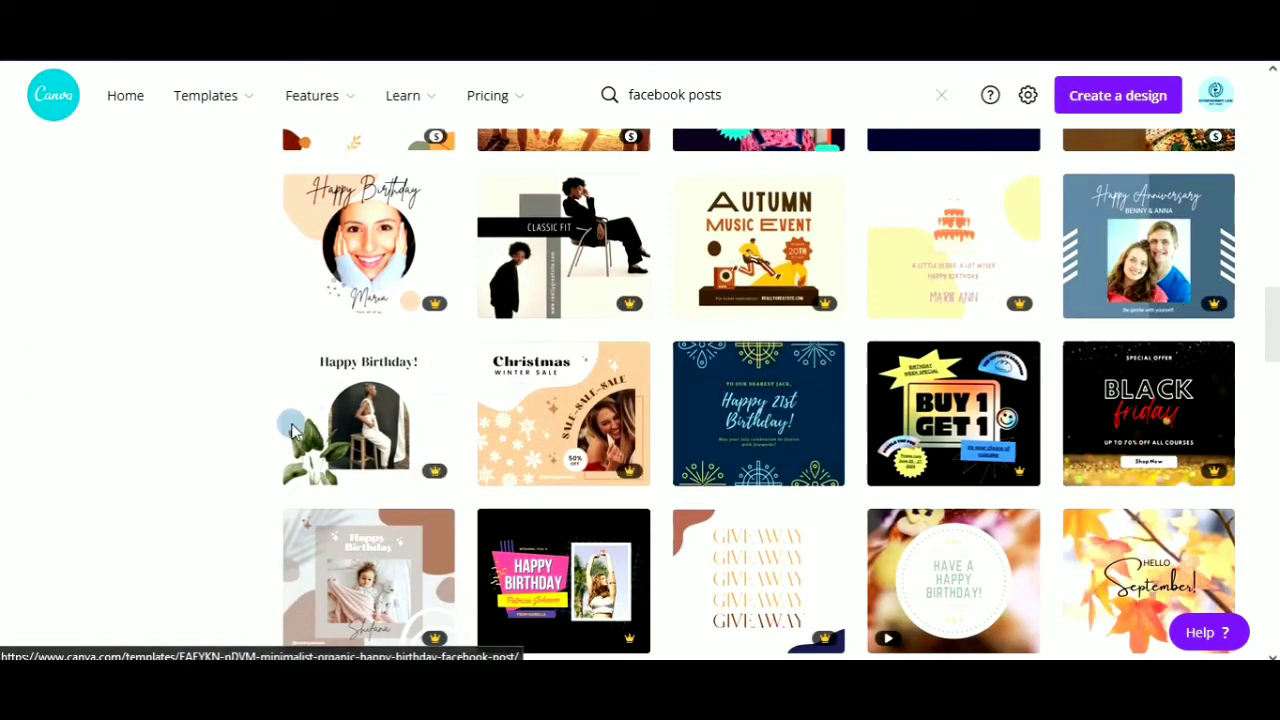
scroll(375, 553, "down", 5)
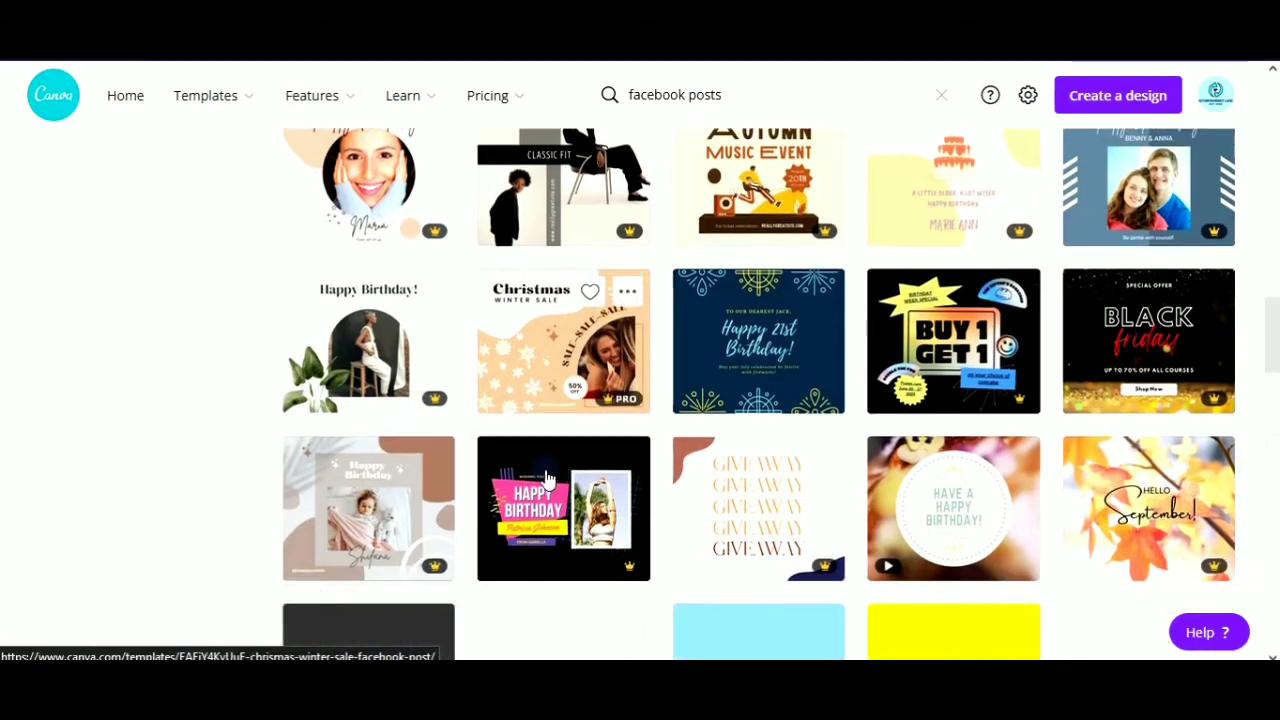
scroll(547, 478, "down", 5)
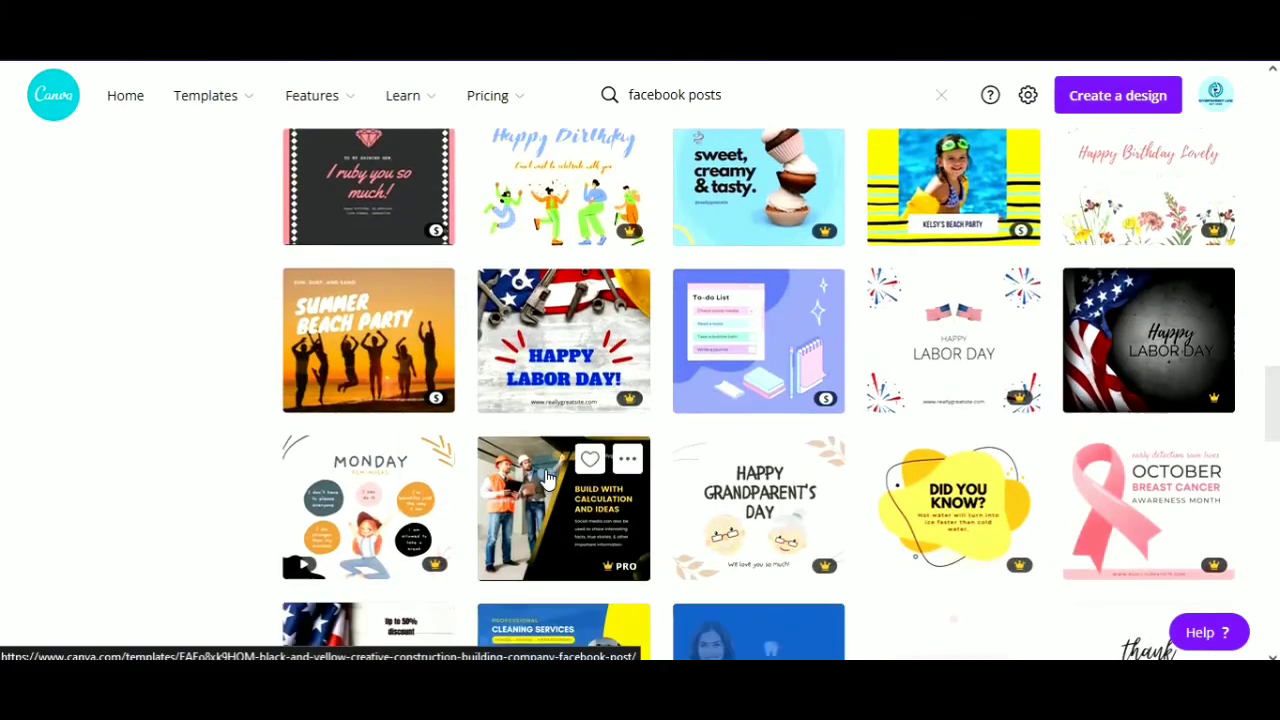
scroll(547, 478, "down", 5)
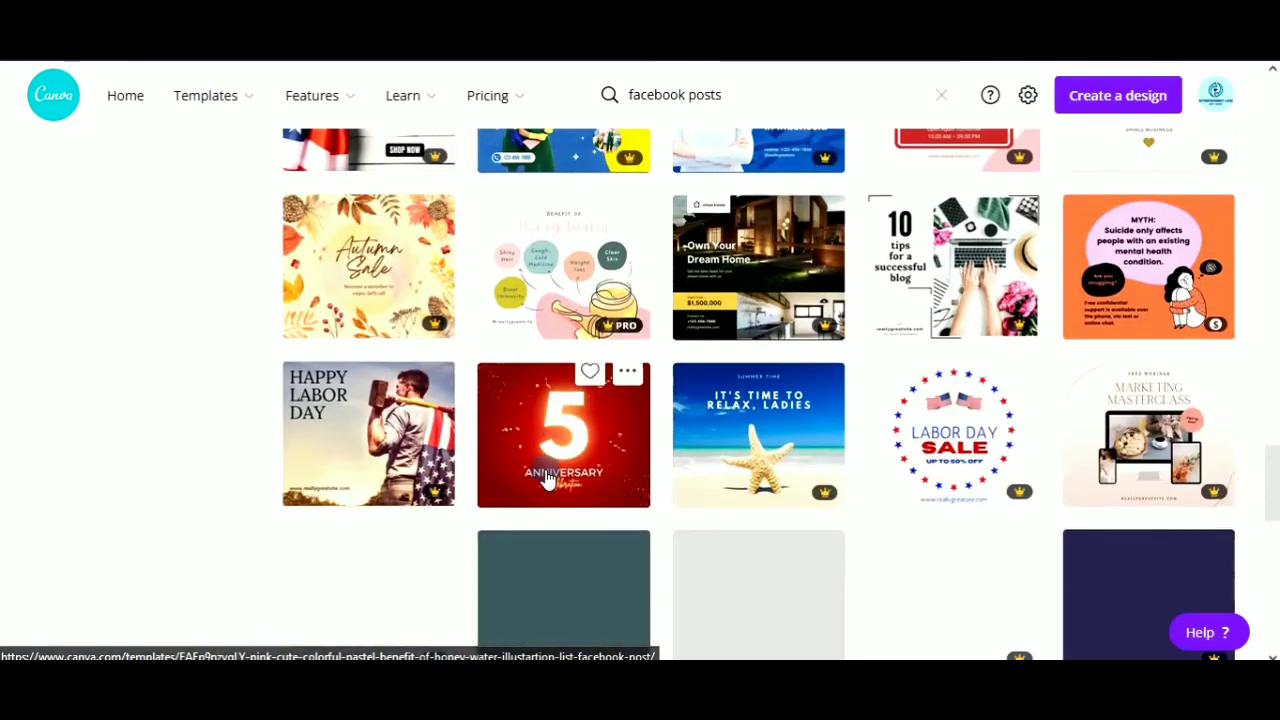
scroll(547, 478, "down", 6)
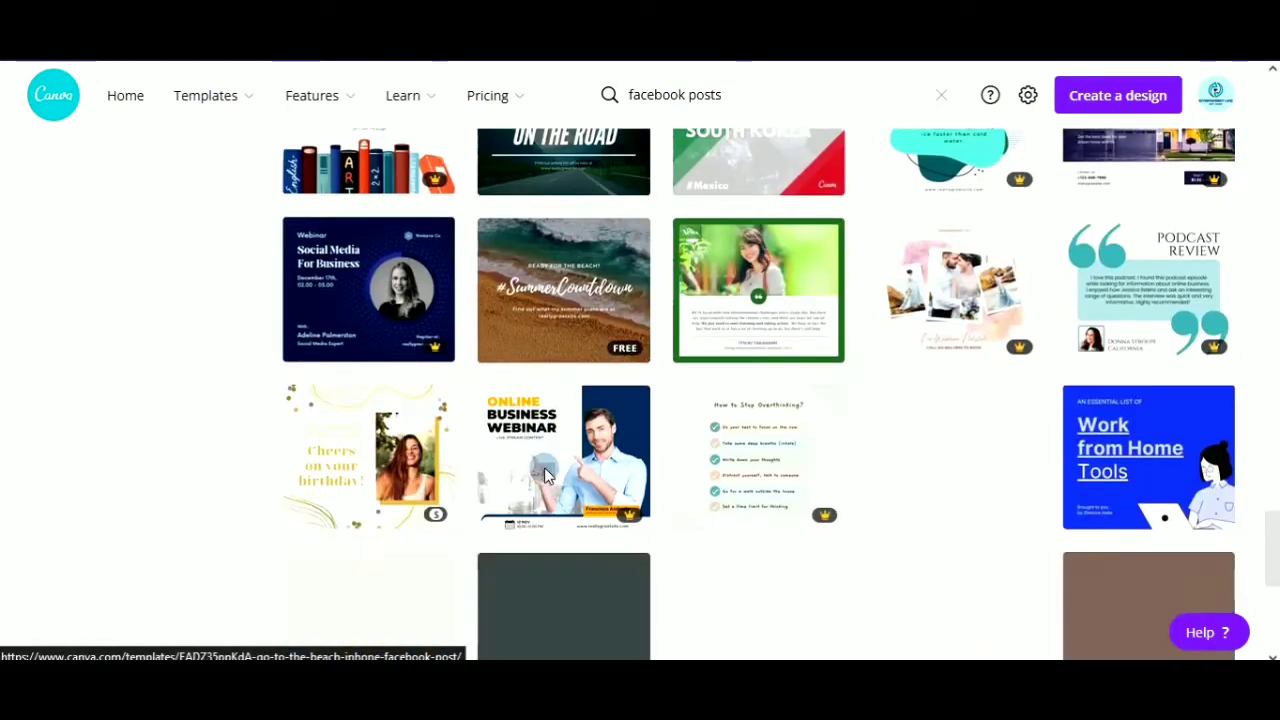
scroll(547, 478, "down", 4)
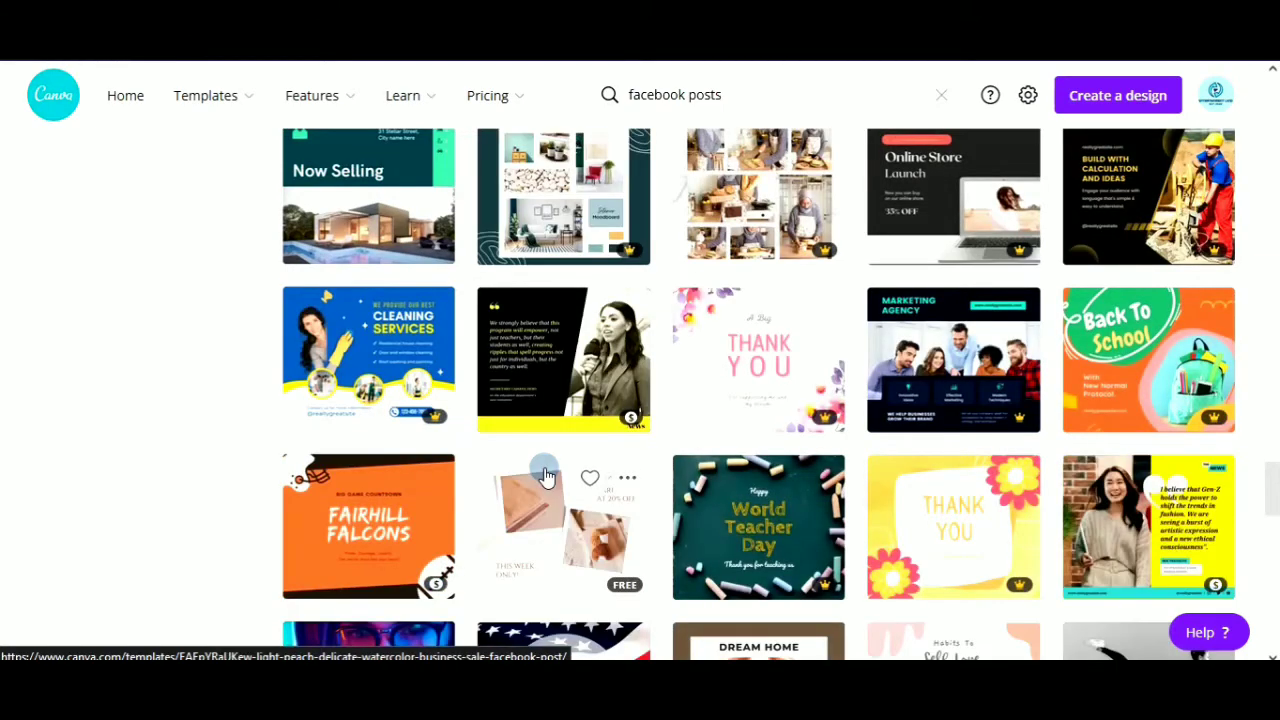
scroll(722, 437, "down", 3)
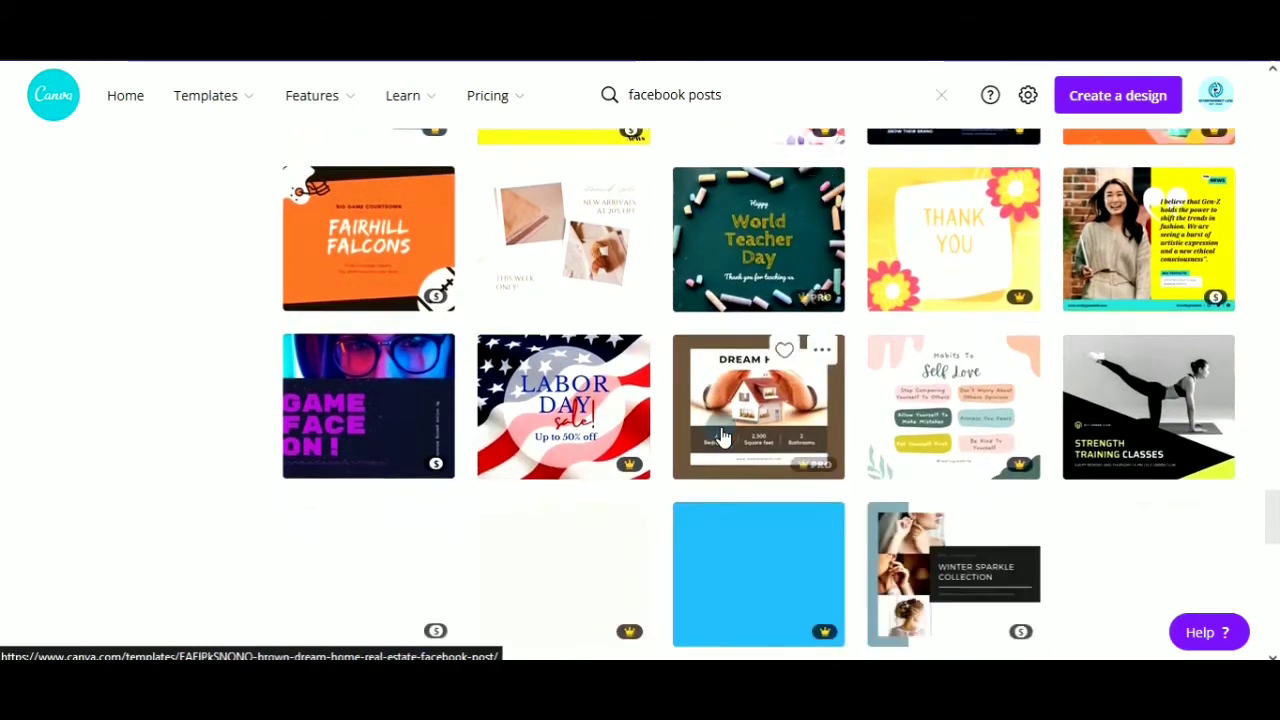
scroll(722, 437, "down", 4)
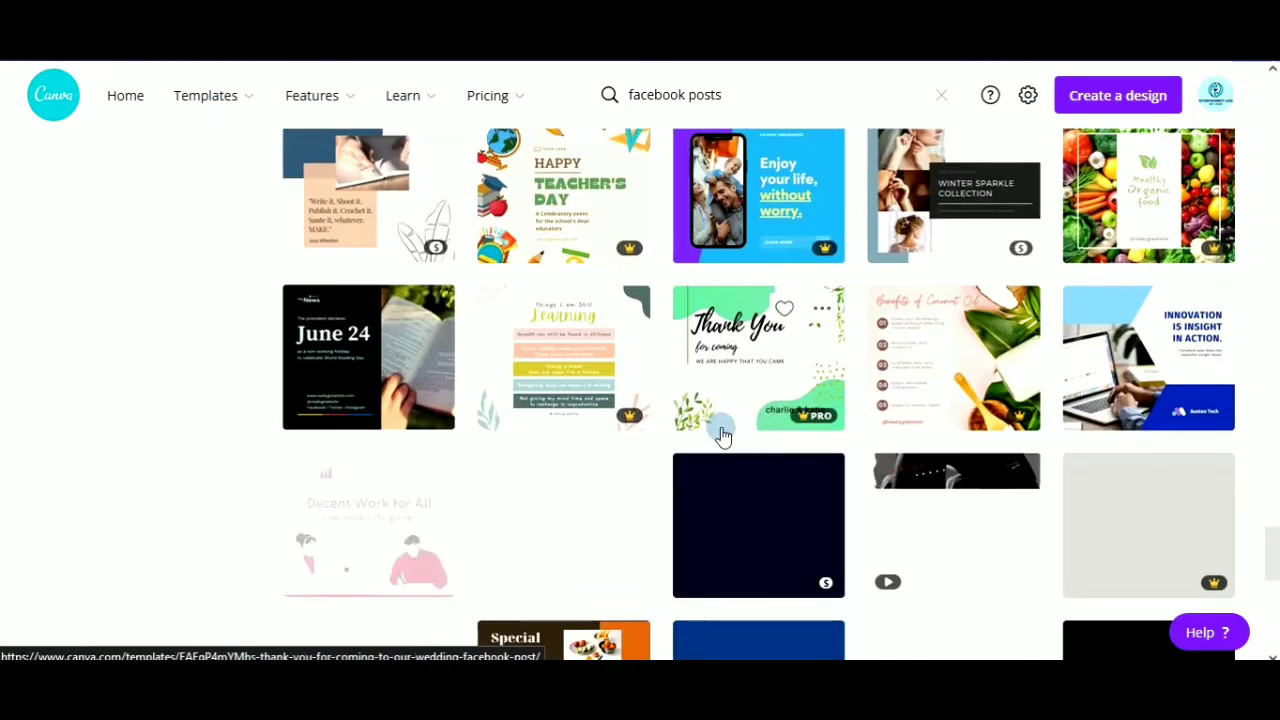
scroll(722, 437, "down", 2)
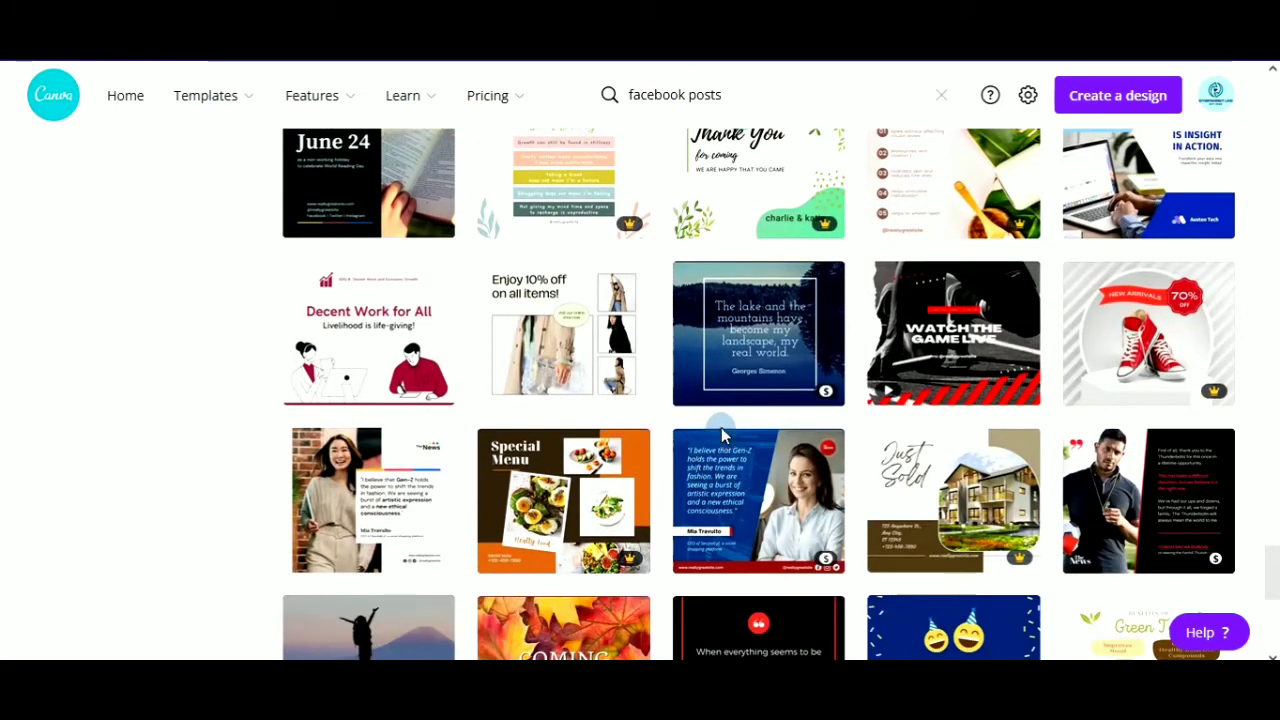
scroll(722, 437, "down", 7)
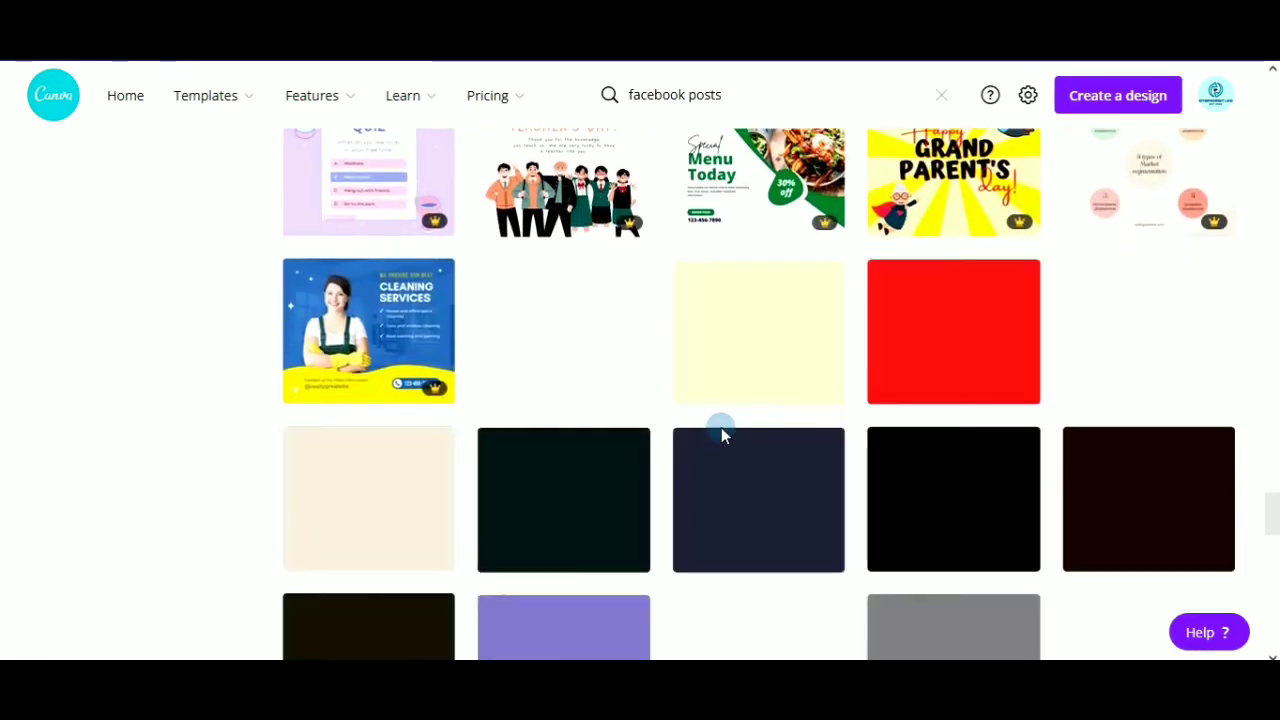
scroll(721, 430, "down", 2)
scroll(722, 437, "up", 2)
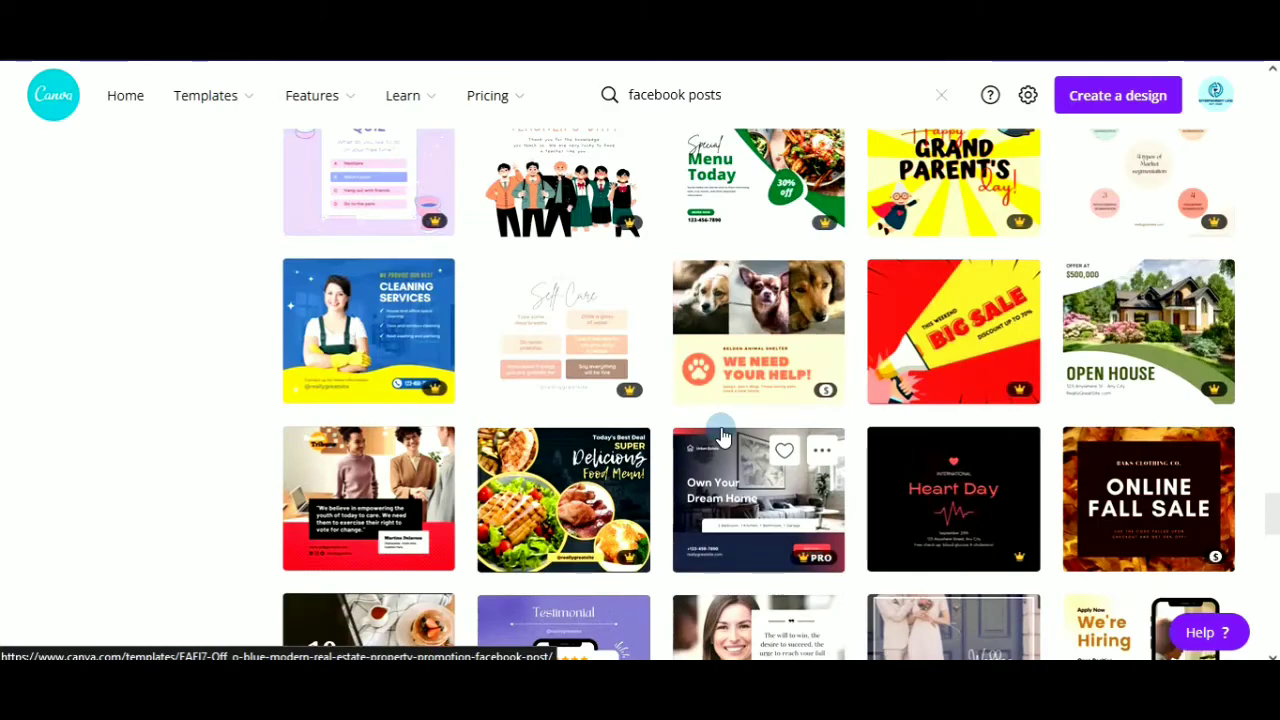
scroll(722, 437, "down", 6)
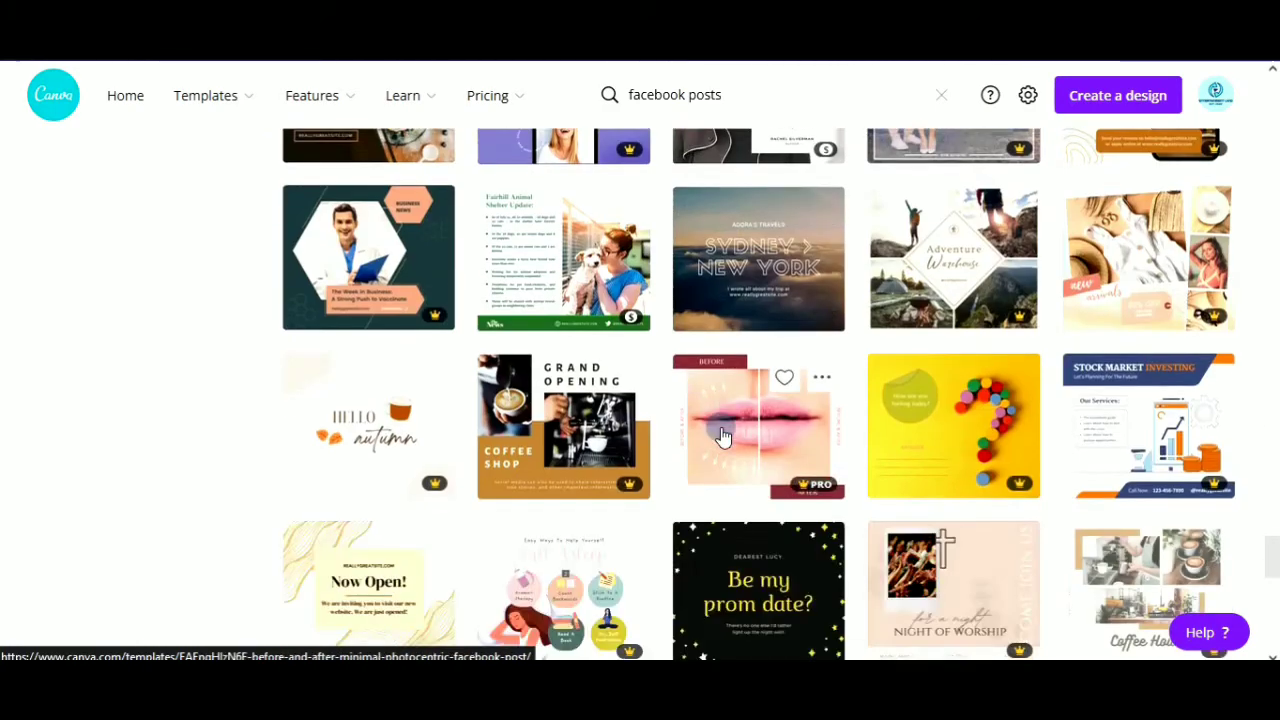
scroll(722, 437, "up", 3)
scroll(722, 437, "up", 3)
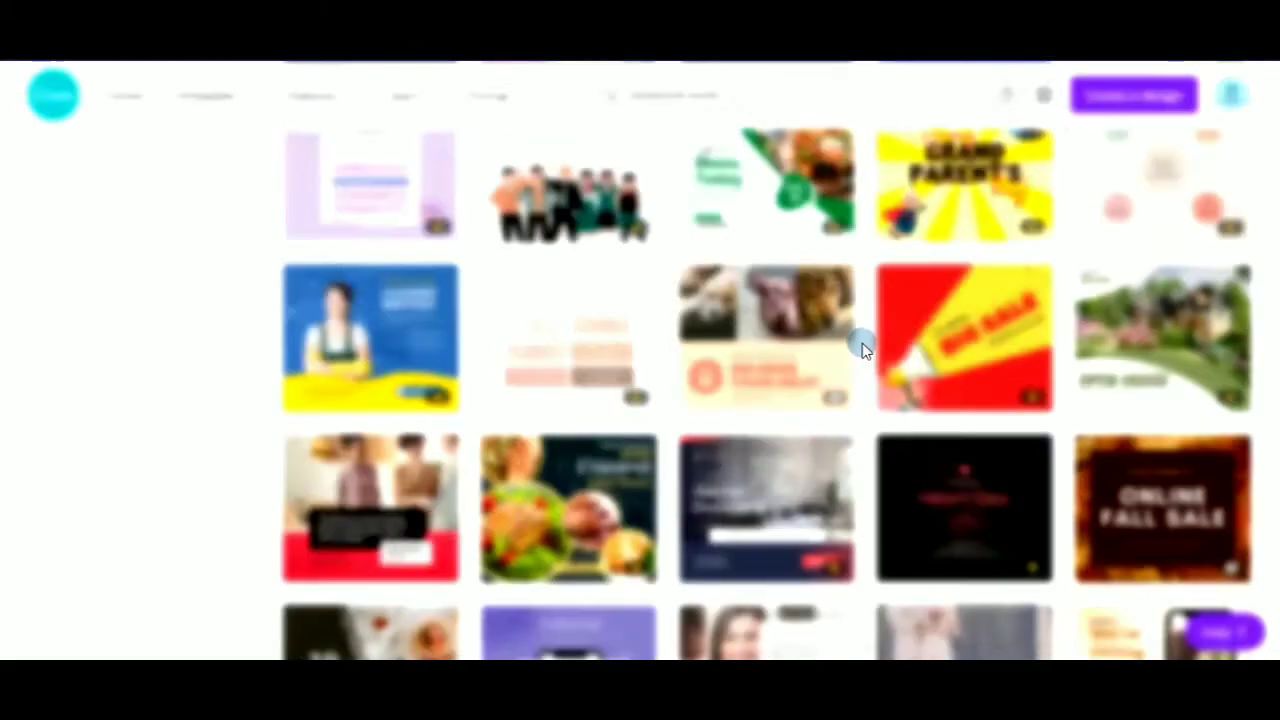
Step: Try to use the "Big Sale Announcement Facebook Post" template, and close the upgrade offer and the template preview
left_click(816, 372)
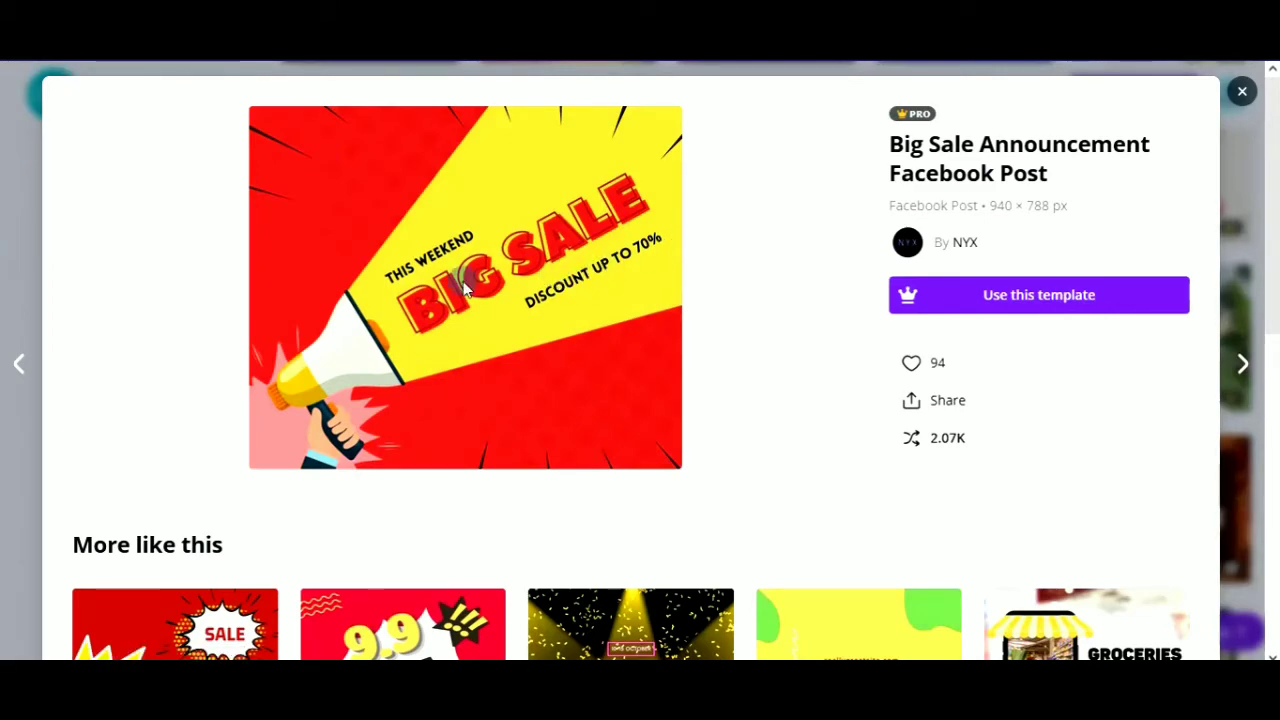
left_click(1064, 295)
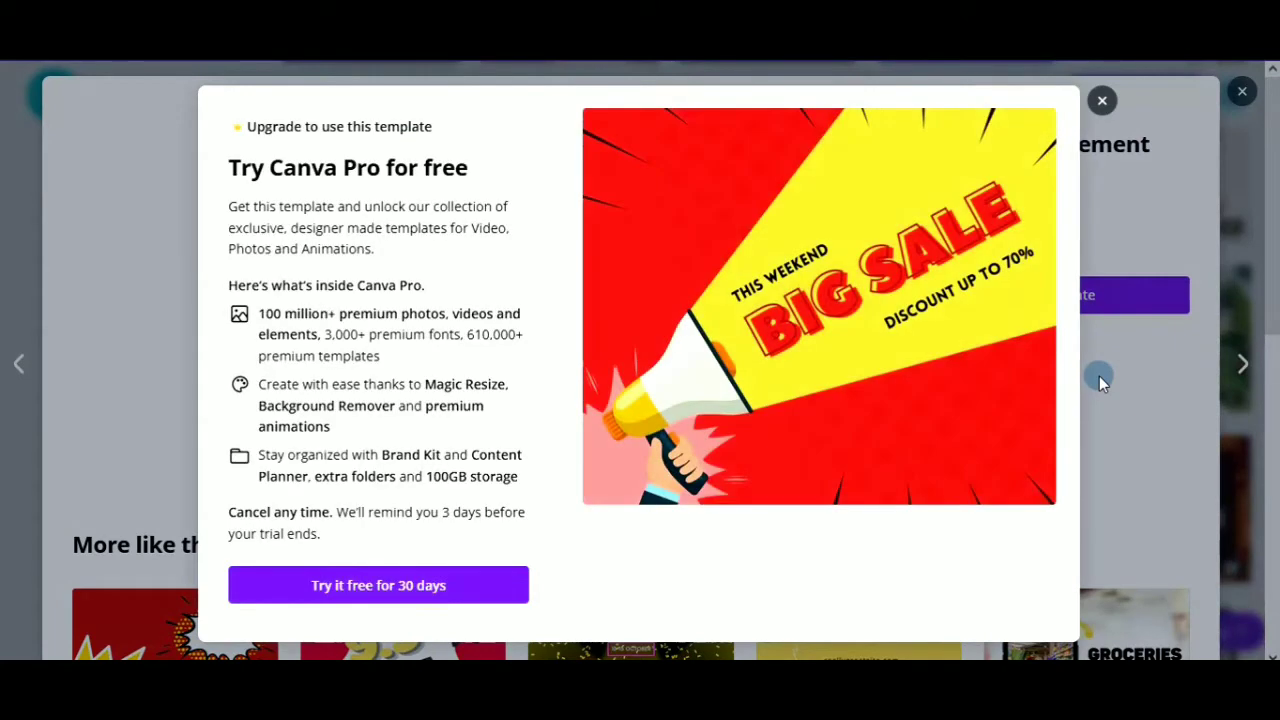
left_click(1104, 101)
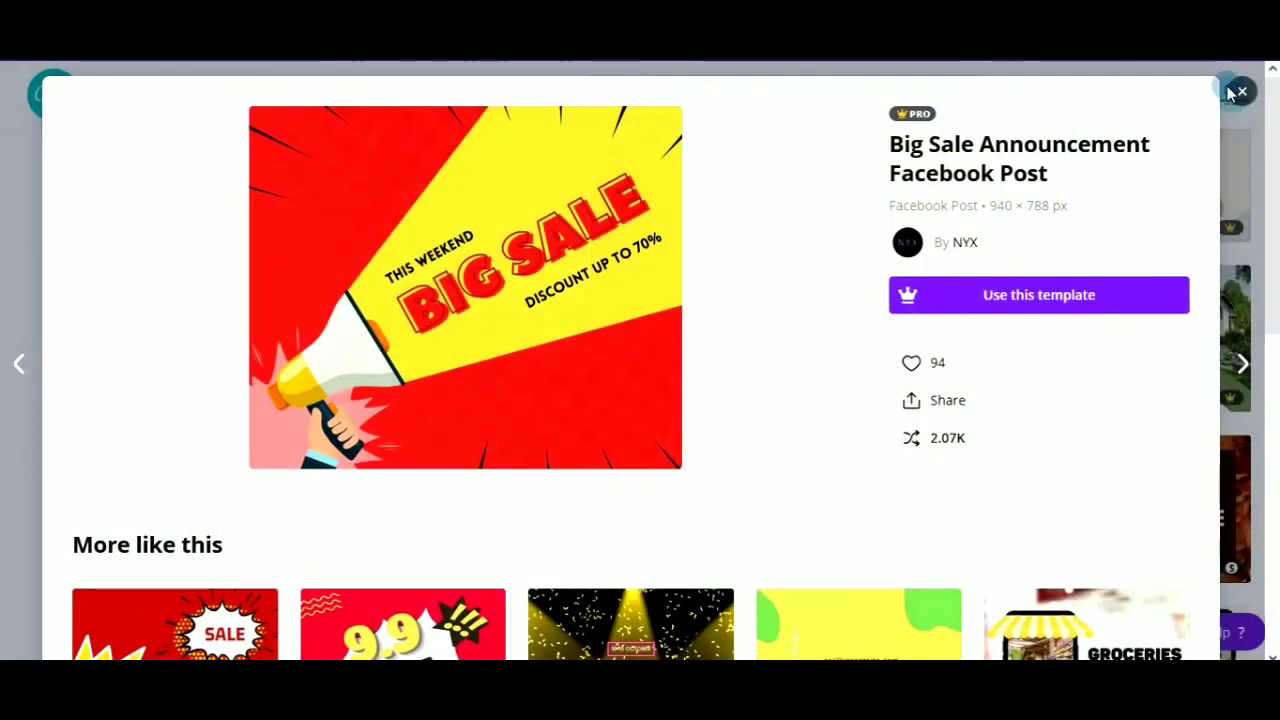
left_click(1243, 92)
Step: Preview the free "Light Peach Delicate Watercolor Business Sale Facebook Post" template and its similar designs, and close the preview
scroll(920, 345, "up", 5)
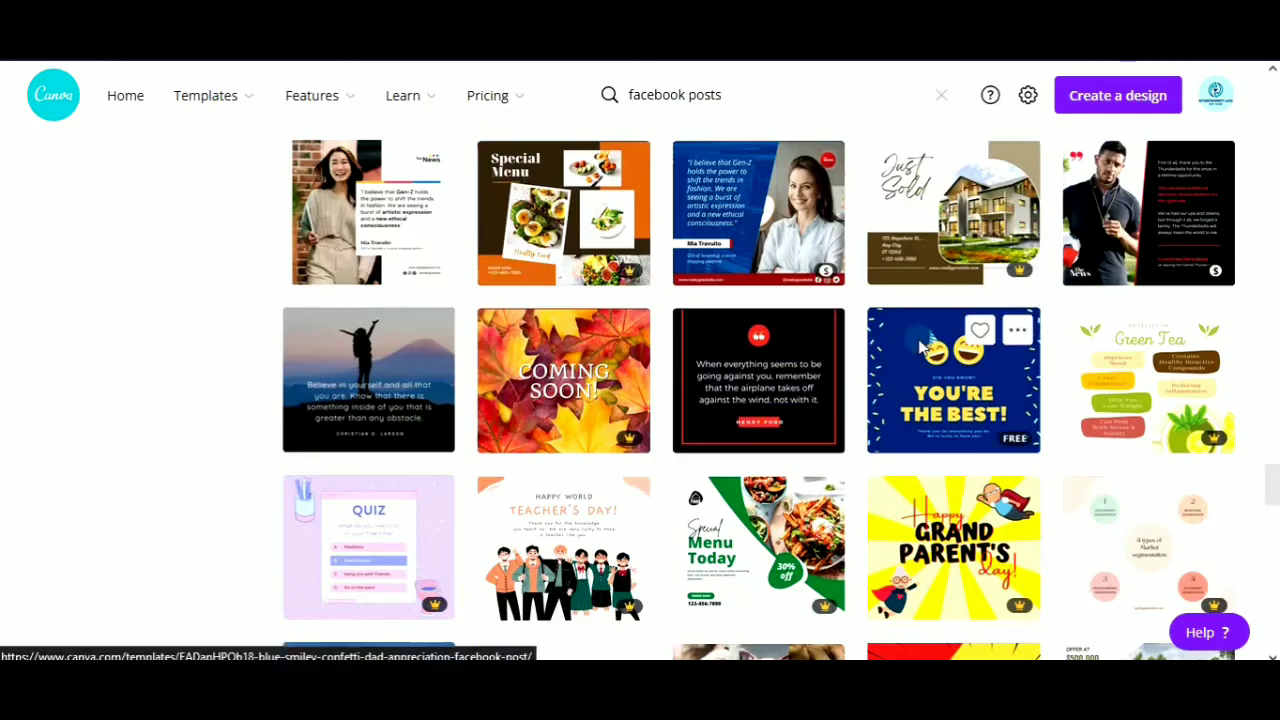
scroll(920, 345, "up", 5)
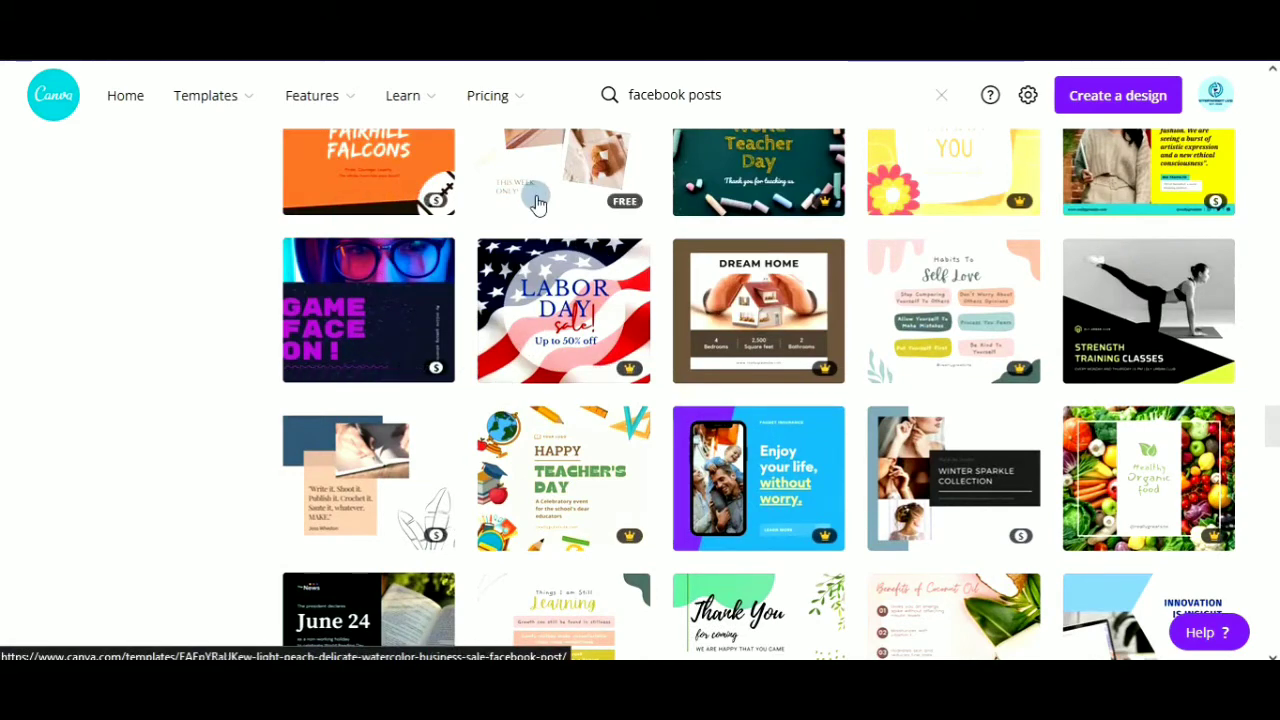
scroll(560, 215, "up", 3)
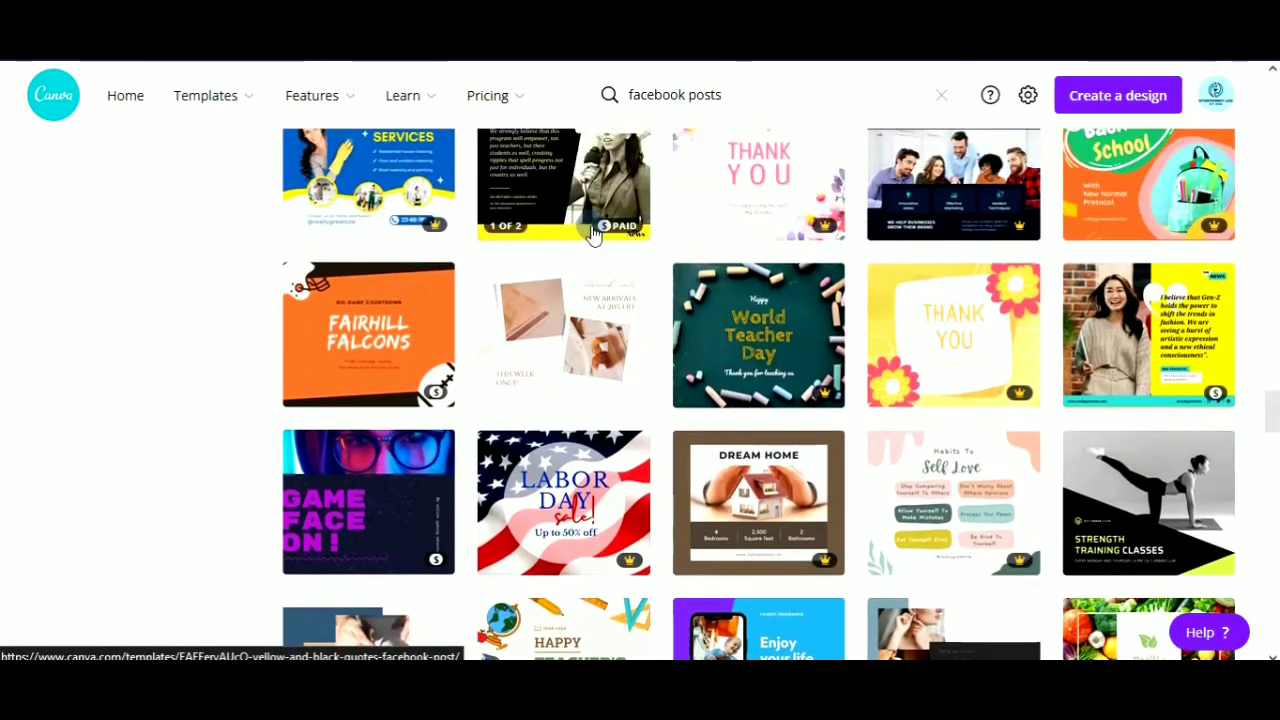
left_click(778, 324)
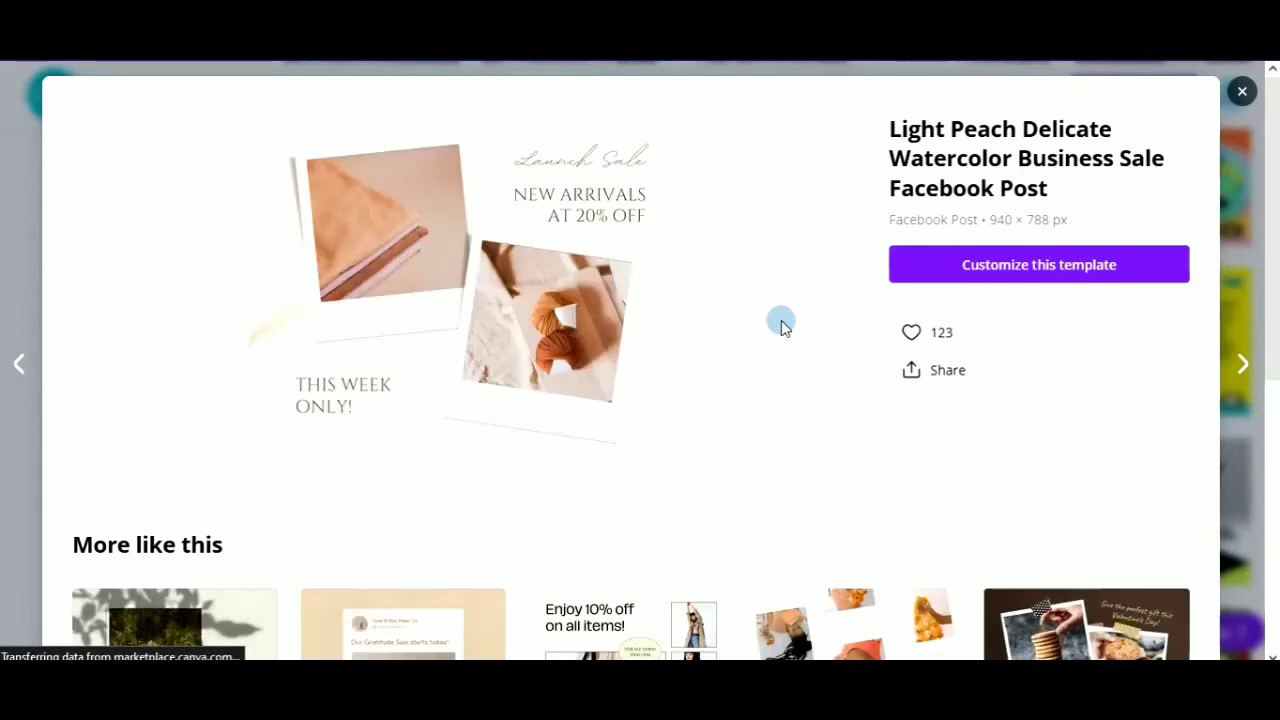
scroll(781, 325, "down", 1)
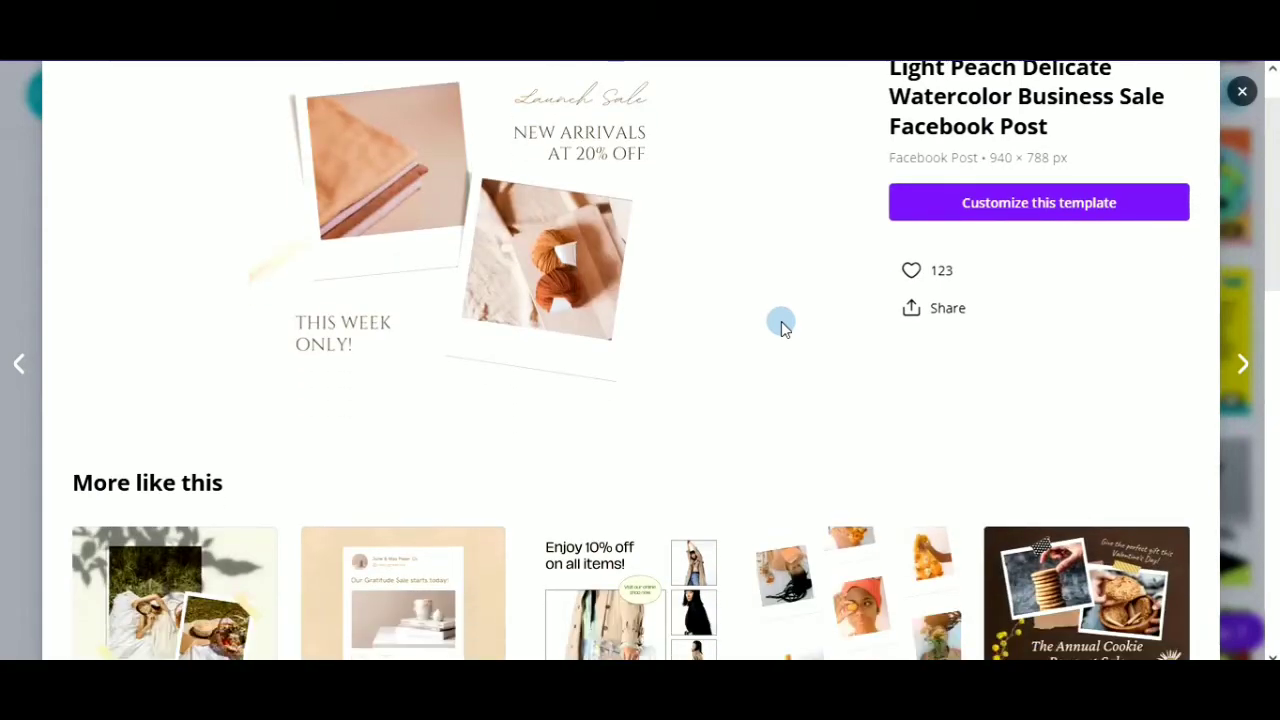
scroll(780, 323, "up", 1)
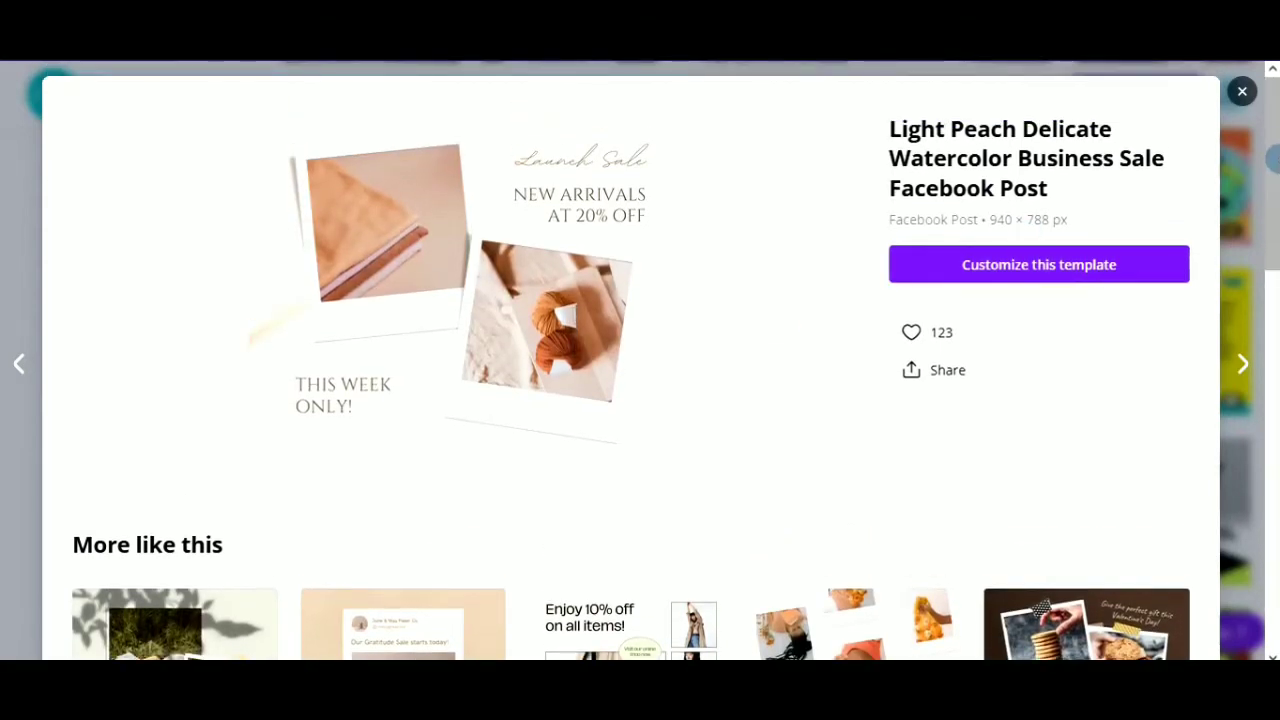
left_click(1242, 93)
Step: Find the "Photo Background Minimal Text Facebook Post" template reading "Living Life on the Road" and open it for customizing
scroll(905, 320, "down", 10)
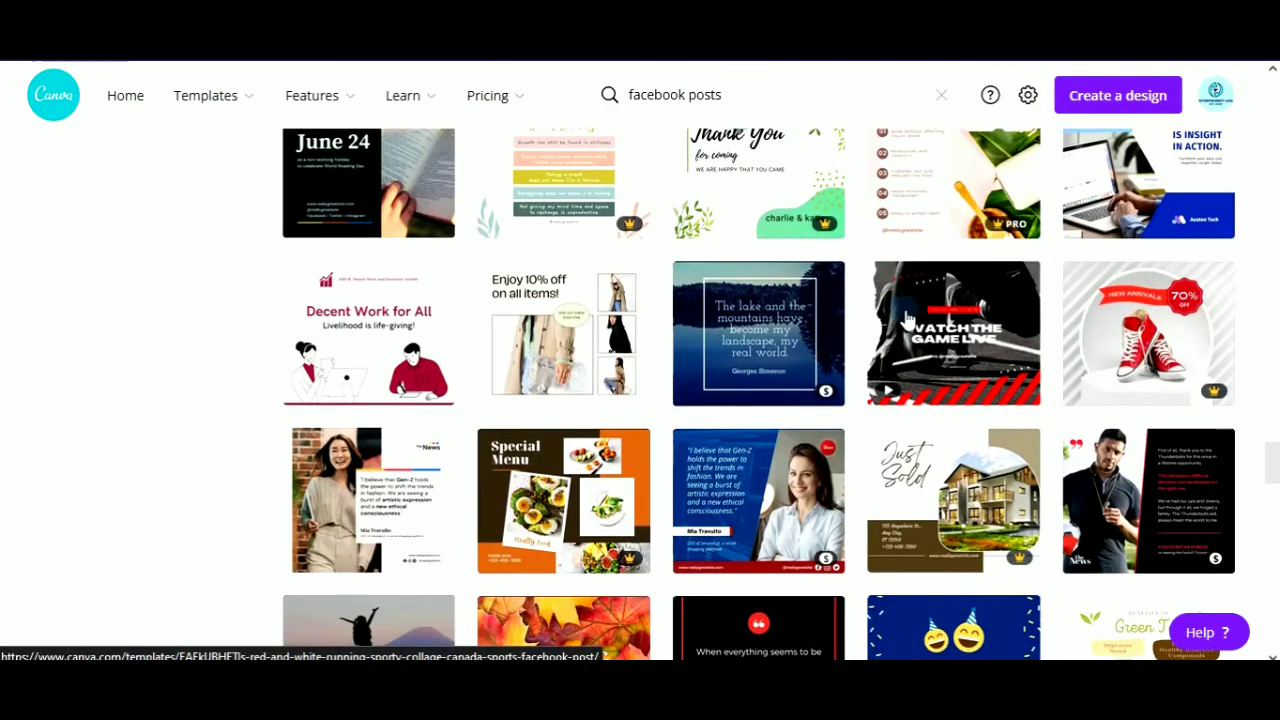
scroll(905, 320, "down", 10)
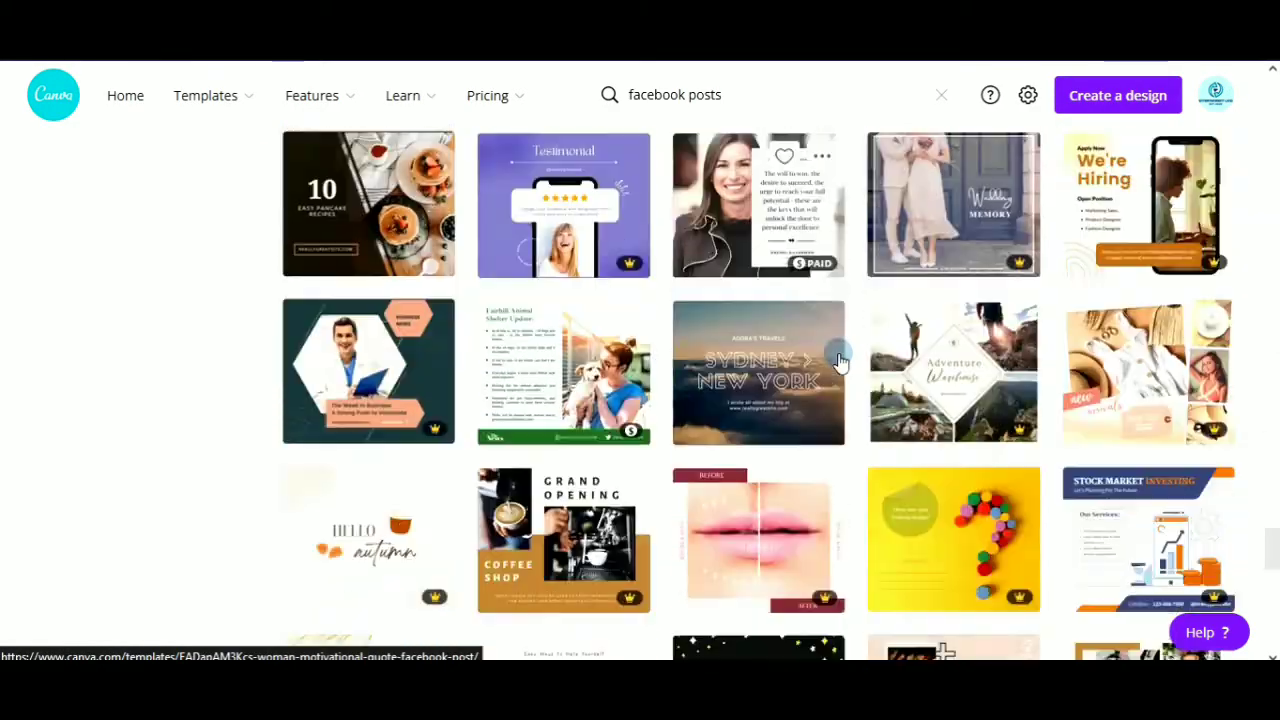
scroll(838, 360, "down", 6)
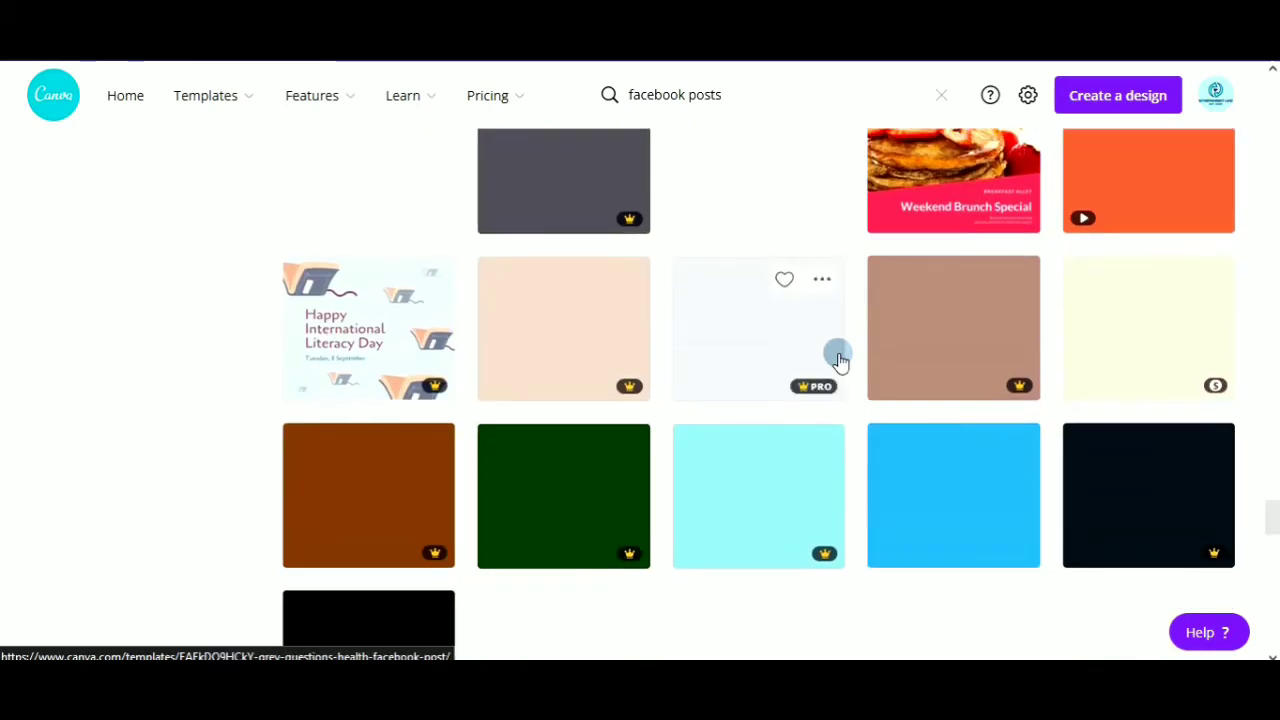
scroll(838, 360, "down", 3)
scroll(838, 360, "up", 3)
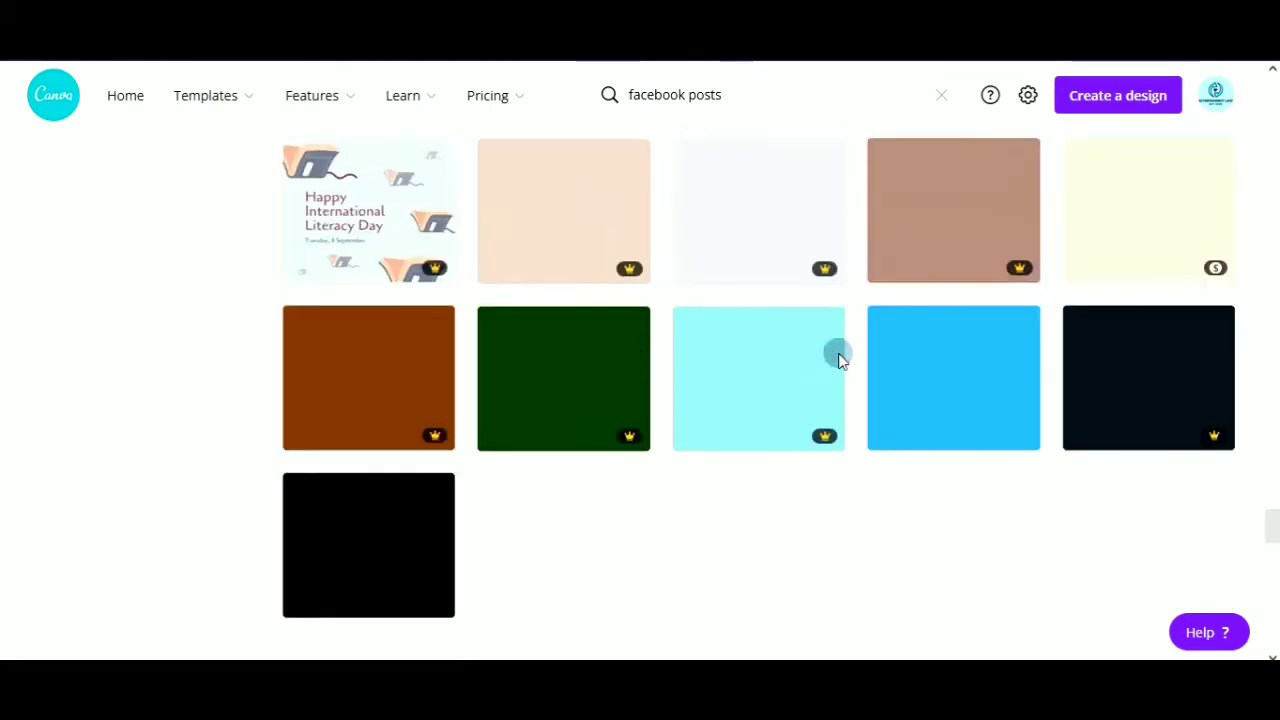
scroll(838, 360, "up", 1)
scroll(838, 360, "down", 10)
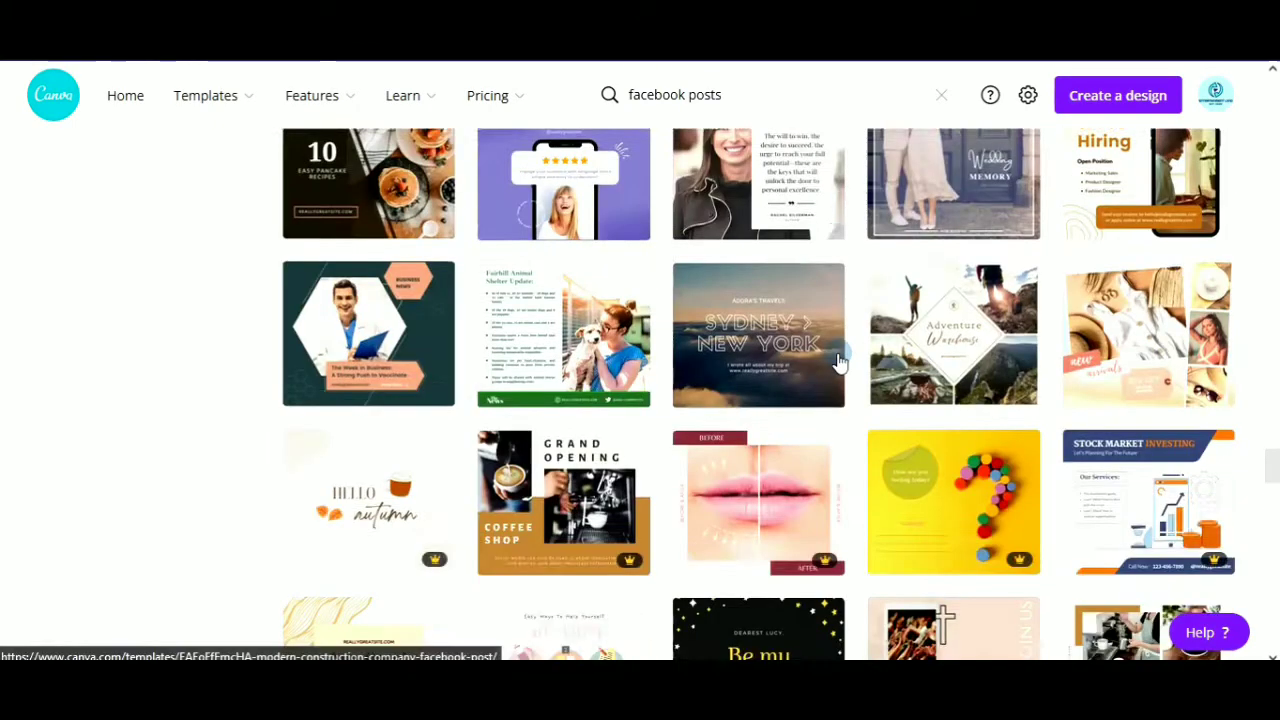
scroll(838, 360, "up", 3)
scroll(838, 360, "up", 8)
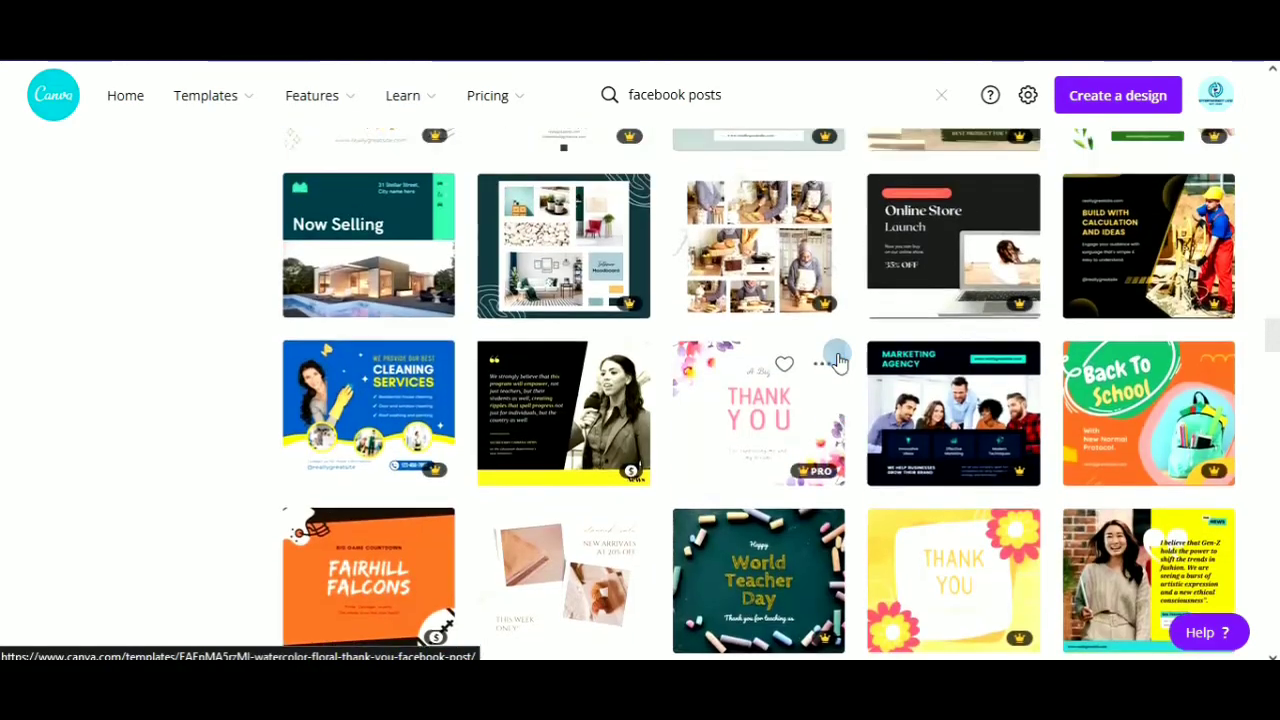
scroll(838, 360, "up", 2)
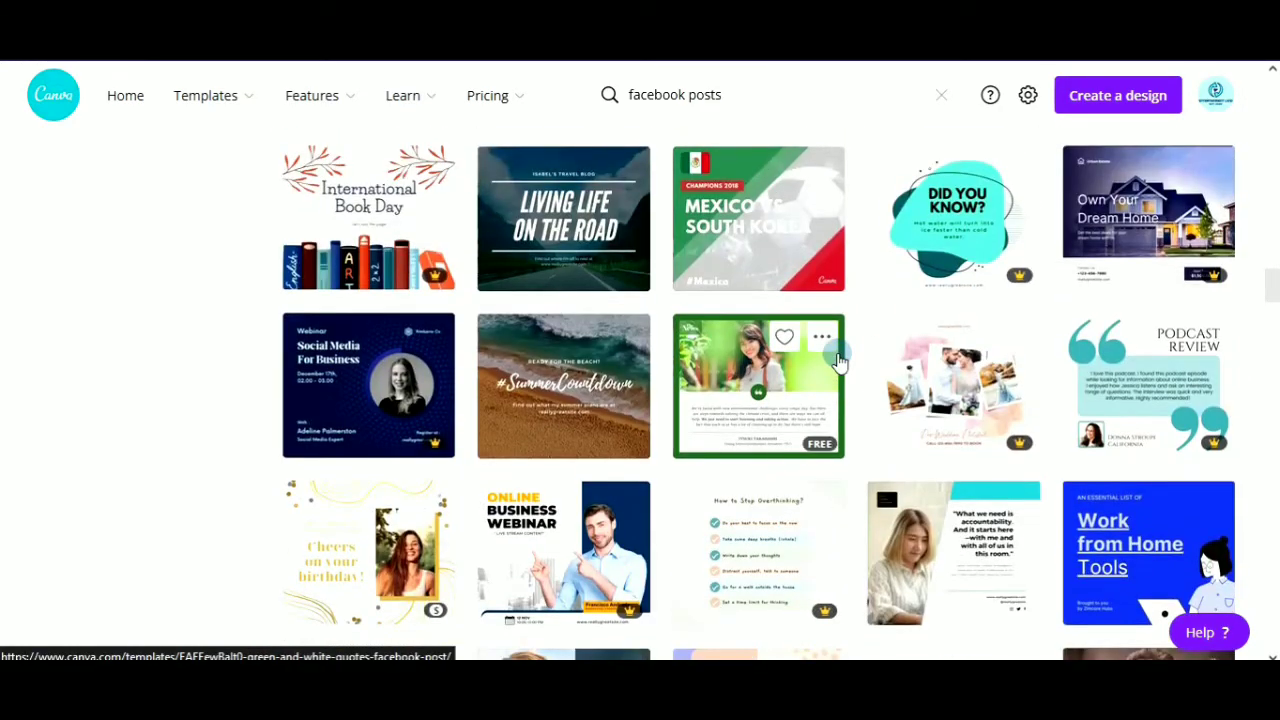
left_click(594, 258)
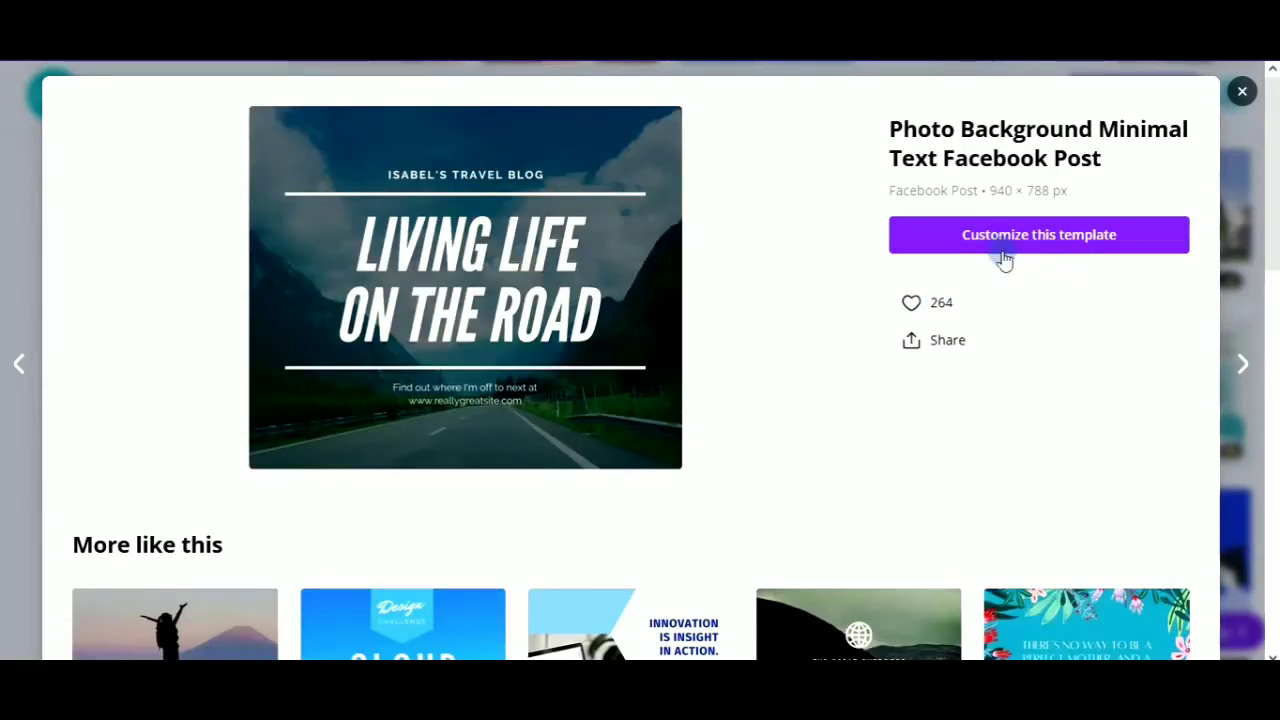
left_click(1013, 236)
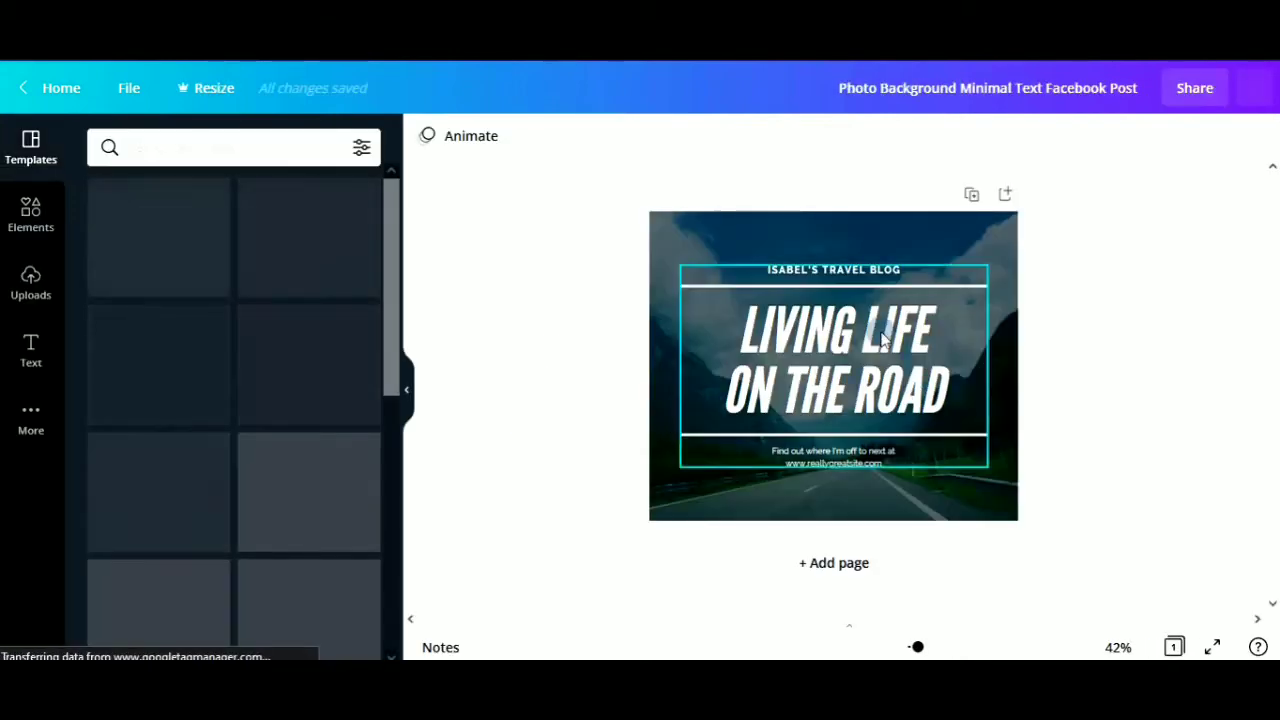
Step: Replace the template's "Living Life on the Road" headline with "GET FREE", putting each word on its own line
left_click(840, 345)
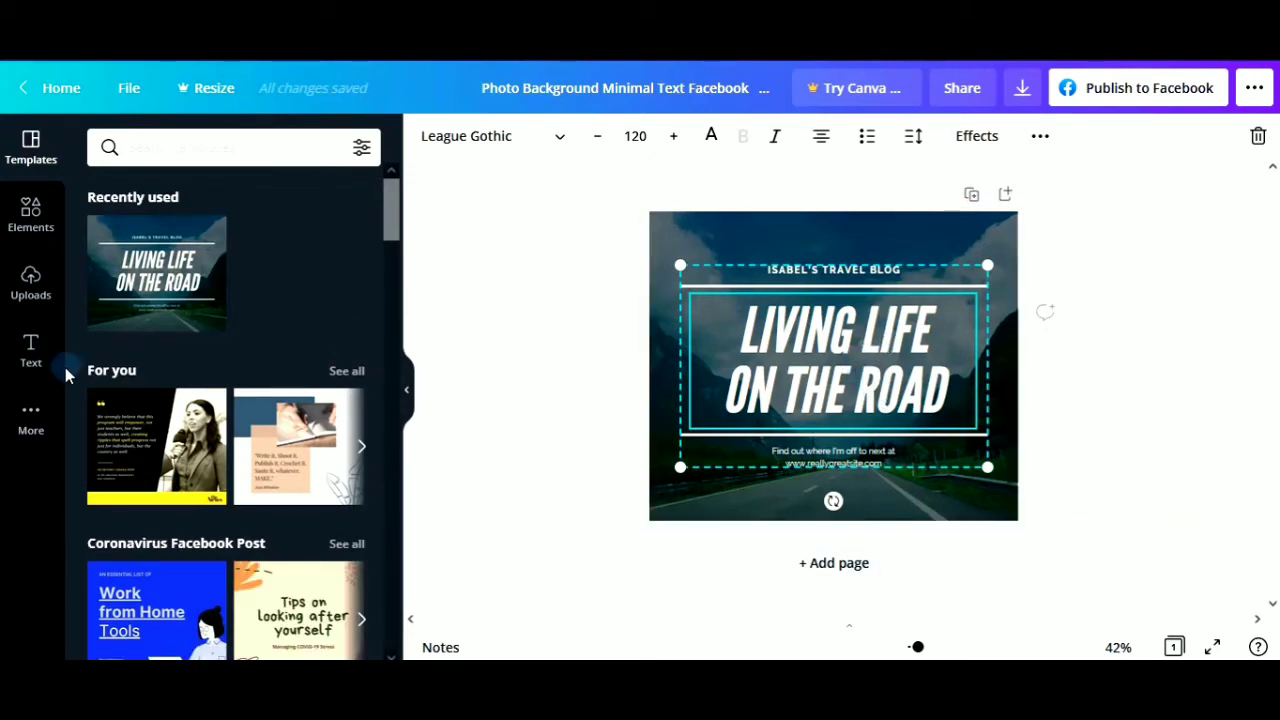
left_click(33, 352)
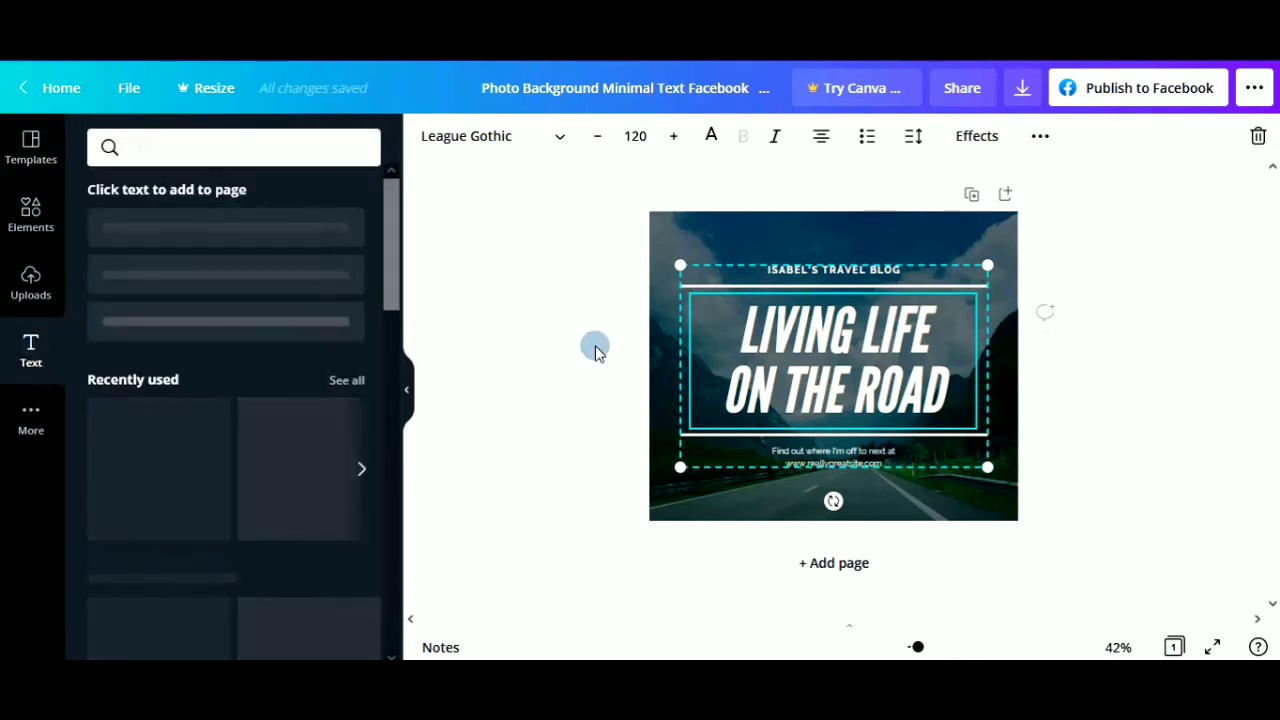
double_click(838, 342)
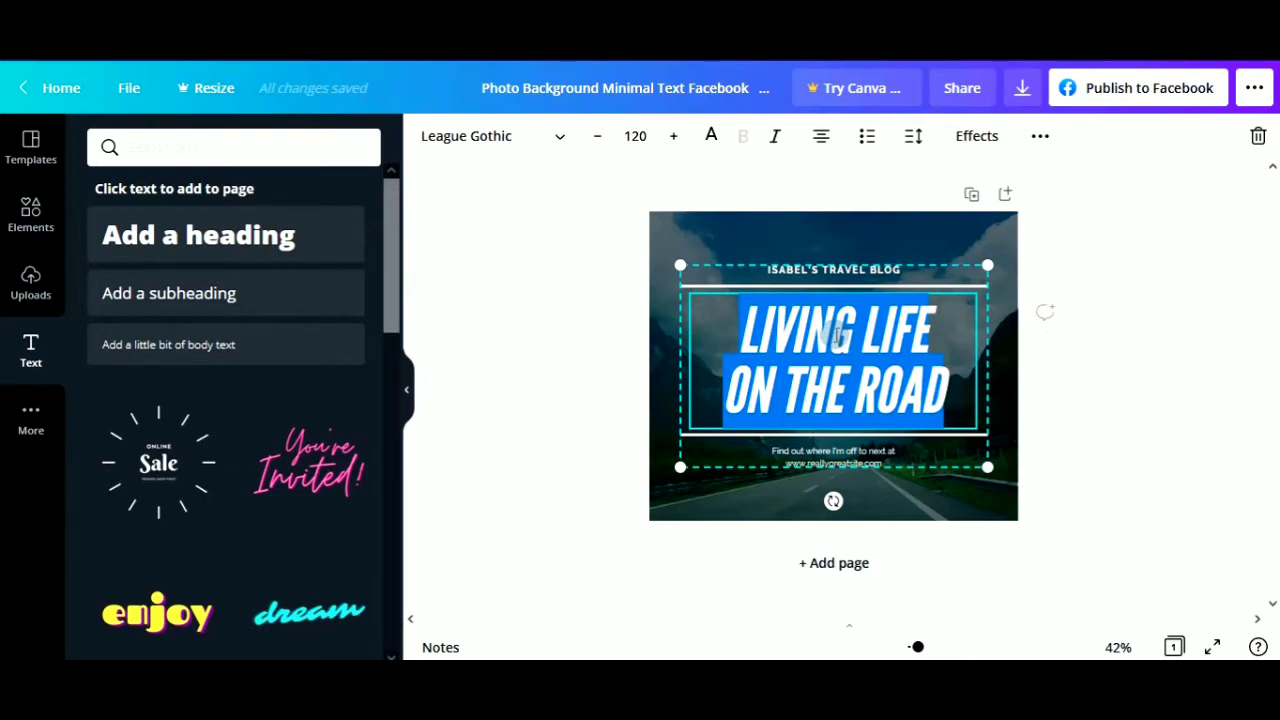
type("GET")
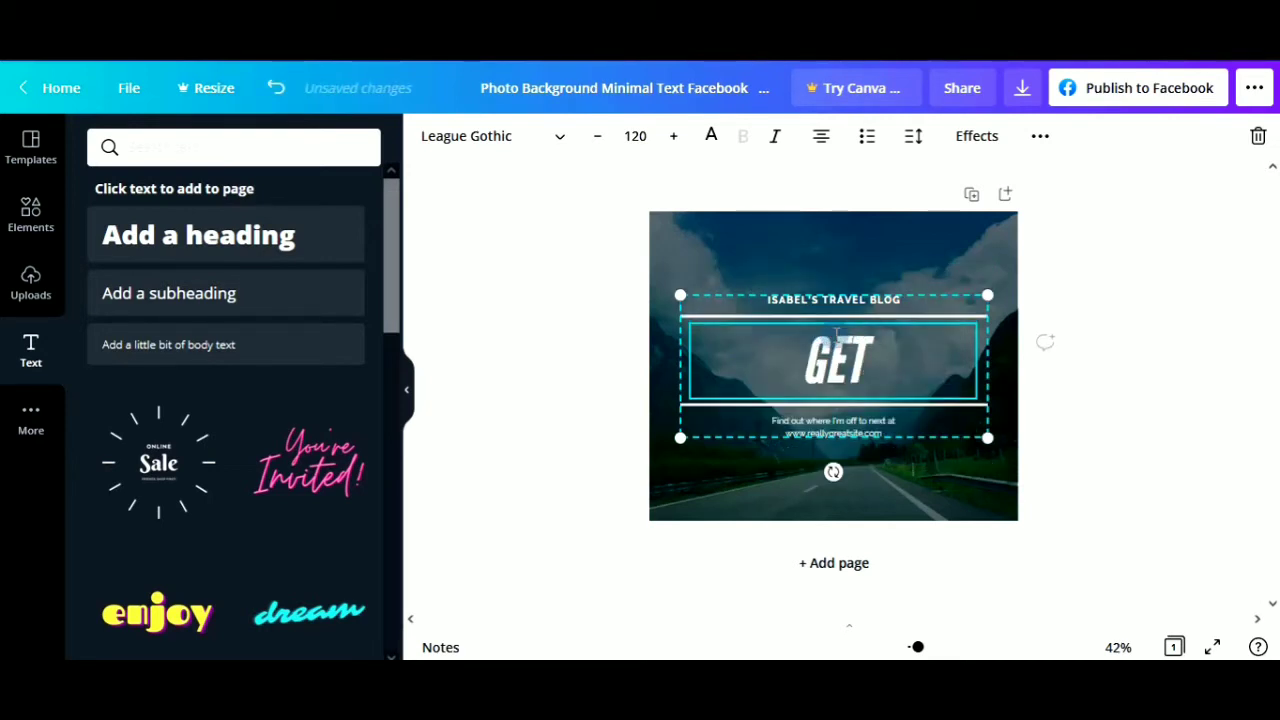
key("Return")
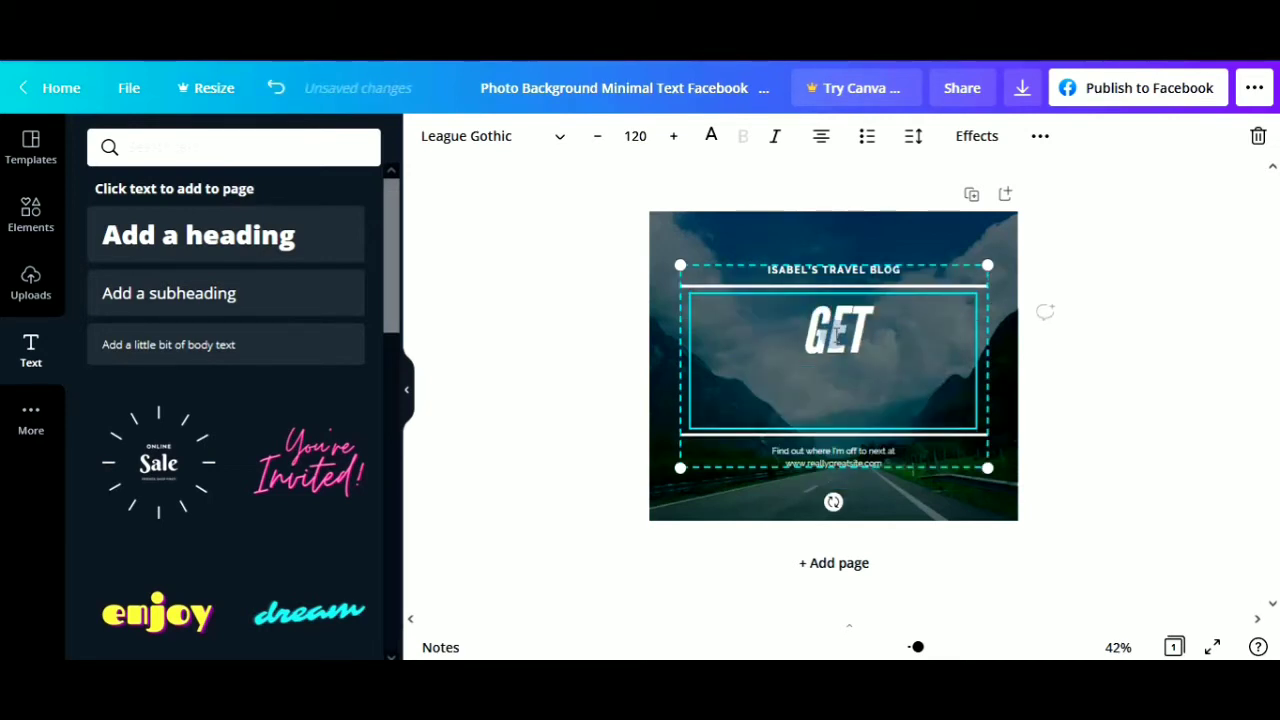
type("FR")
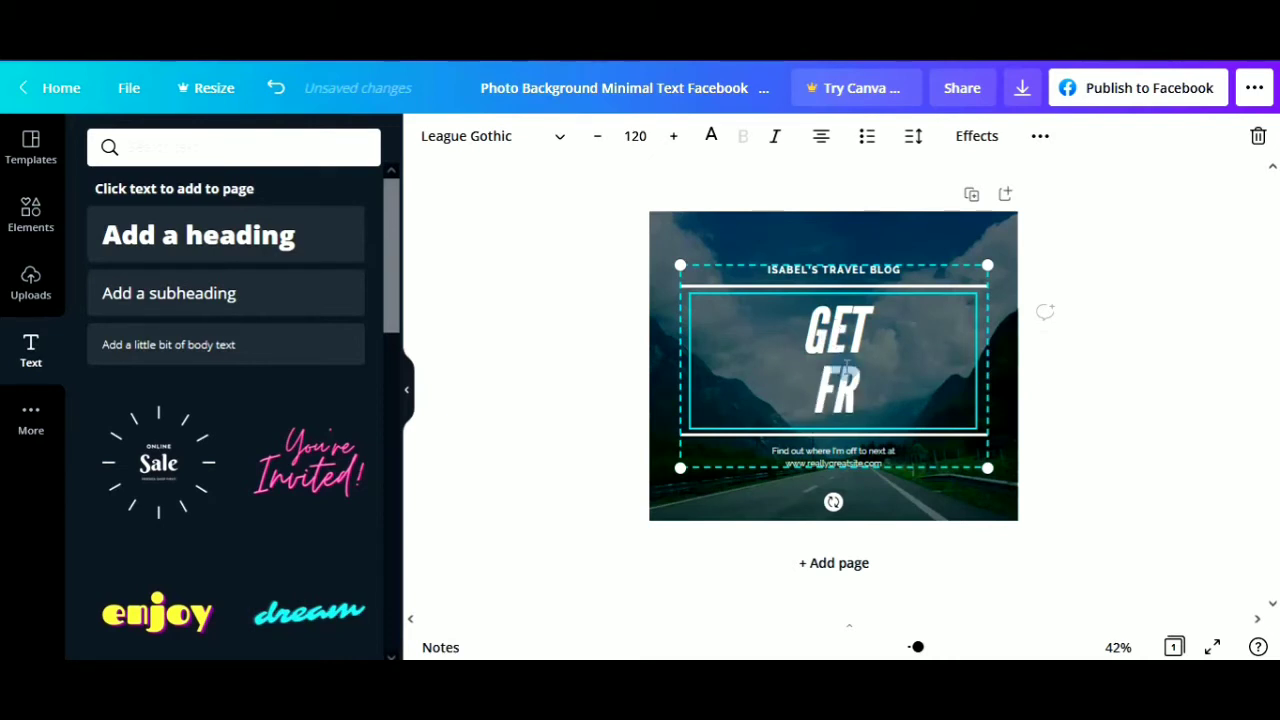
type("EE")
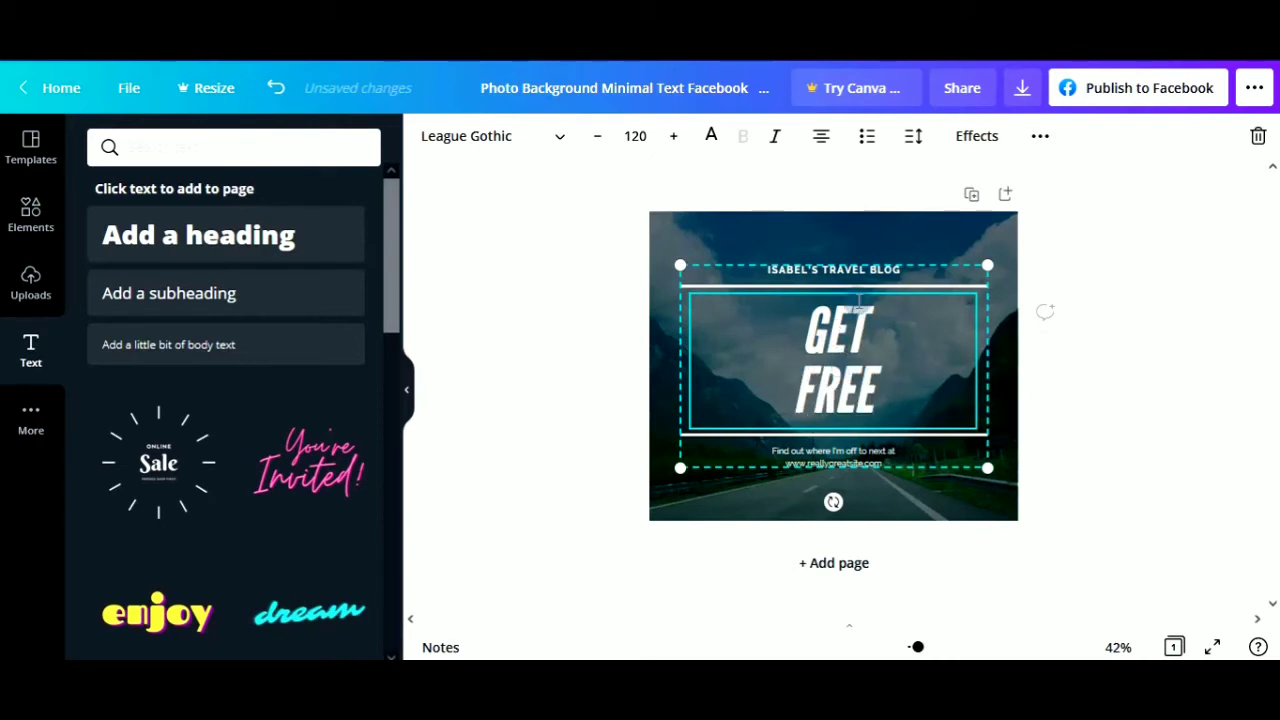
Step: Delete the travel blog caption above the headline and the "Find out where I'm off to next at" website text below it
left_click(850, 272)
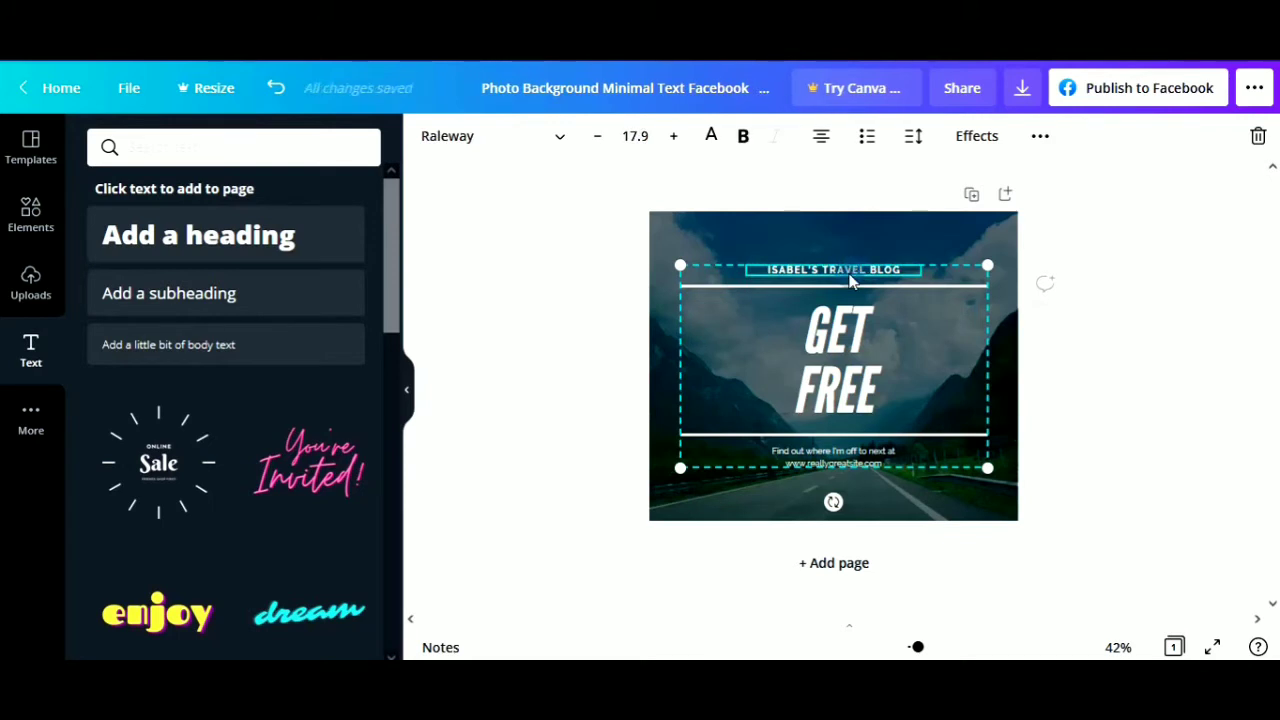
right_click(850, 282)
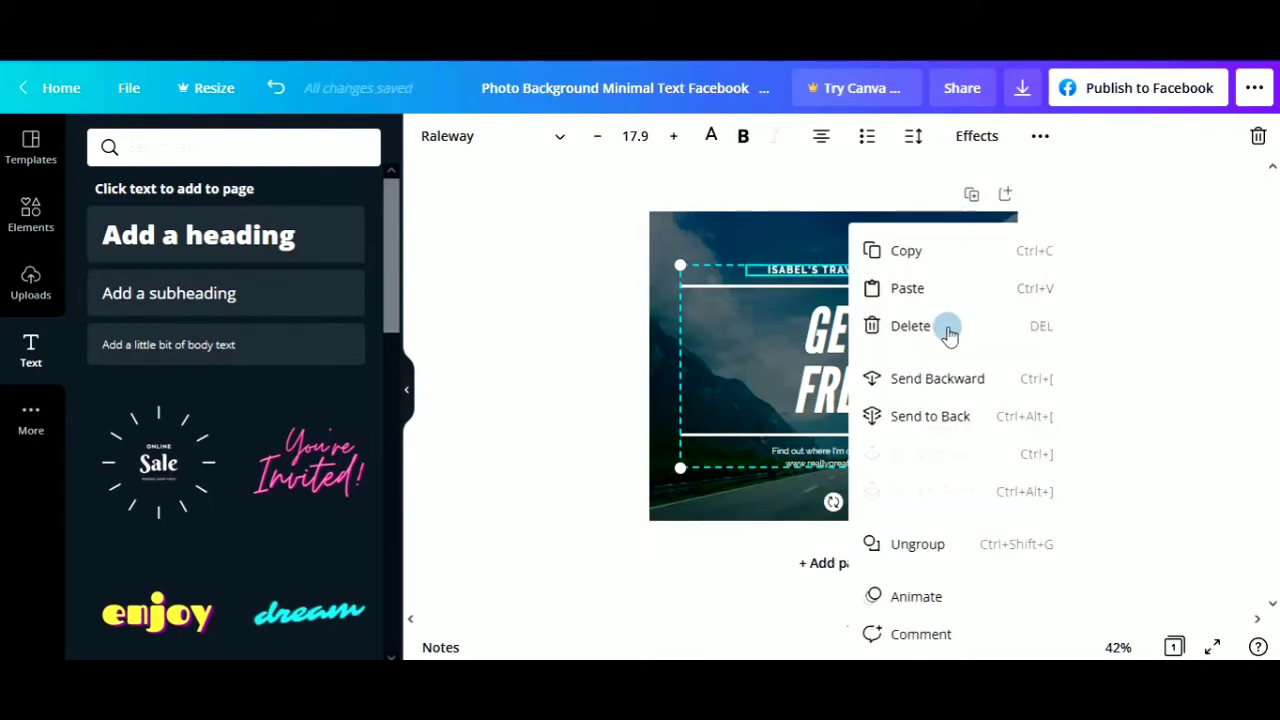
left_click(948, 333)
left_click(846, 460)
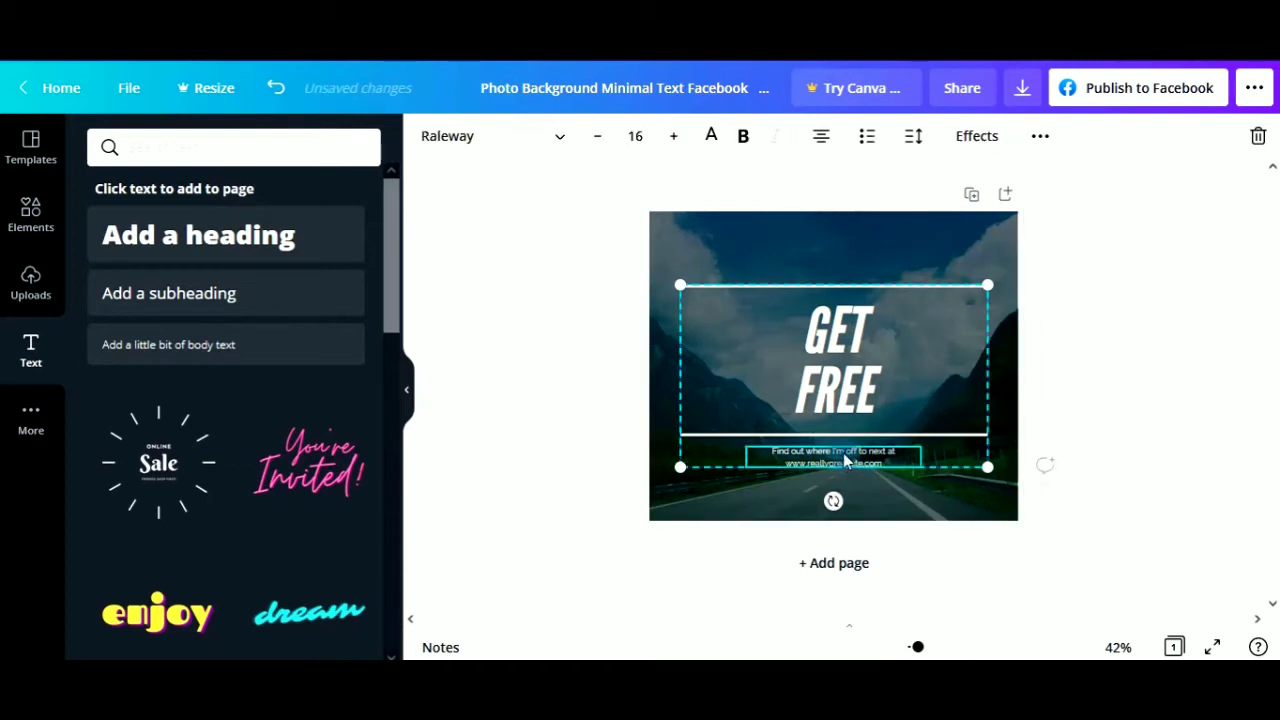
right_click(846, 460)
left_click(921, 327)
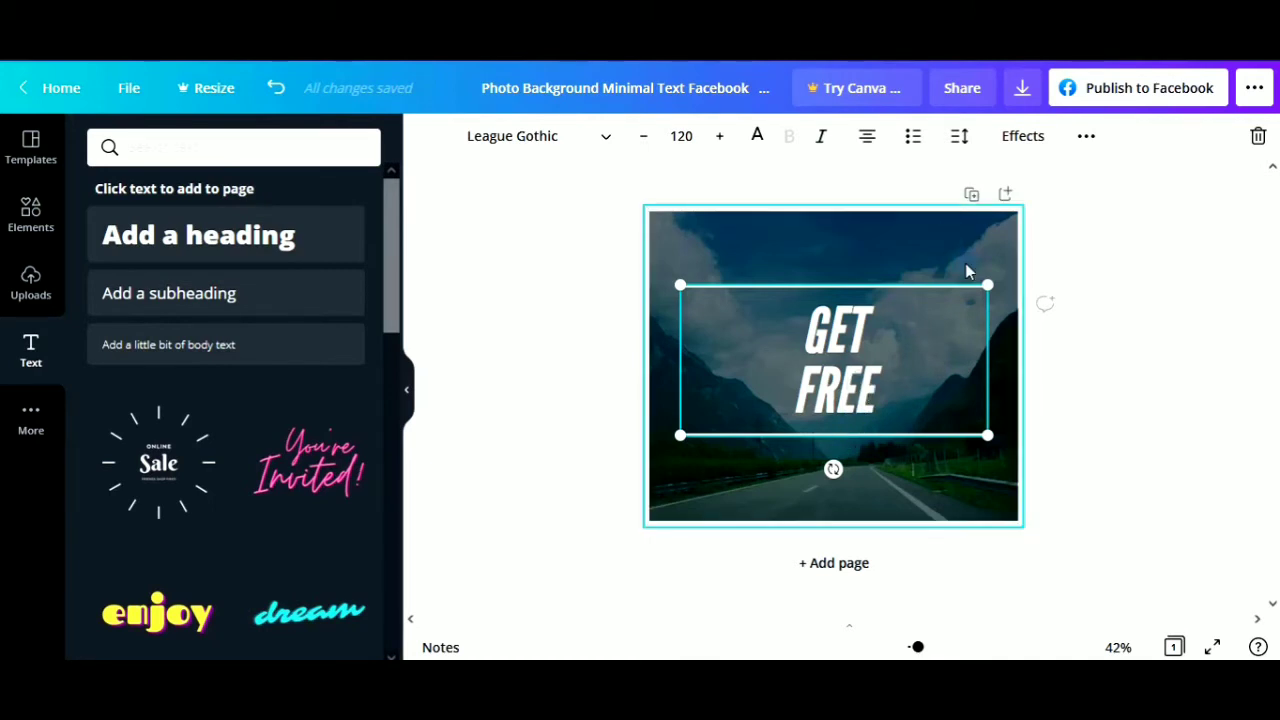
left_click(1091, 138)
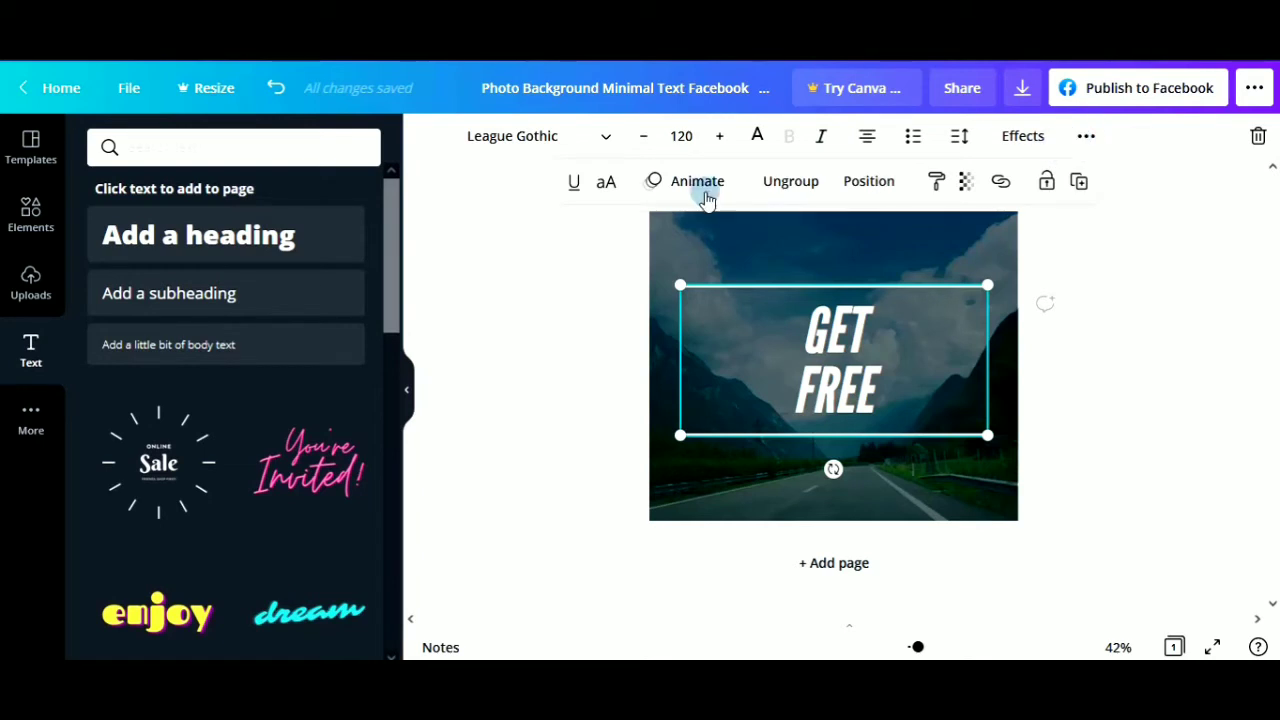
right_click(885, 232)
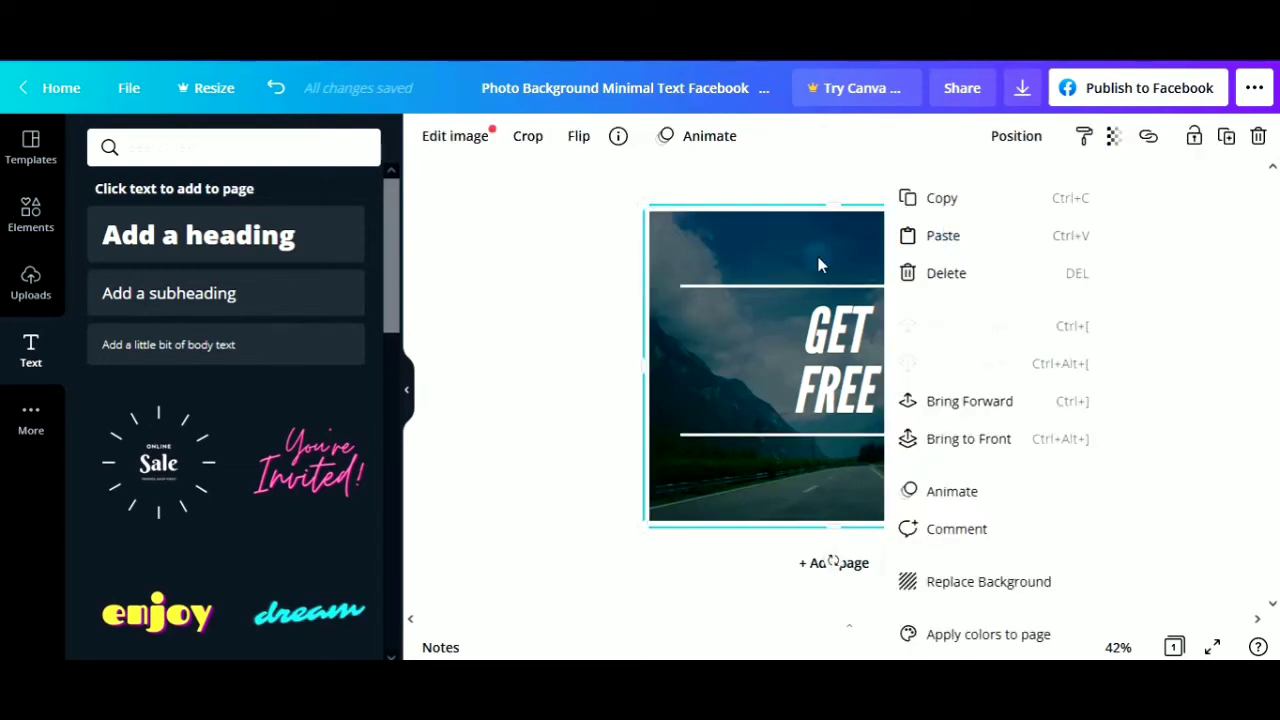
left_click(751, 263)
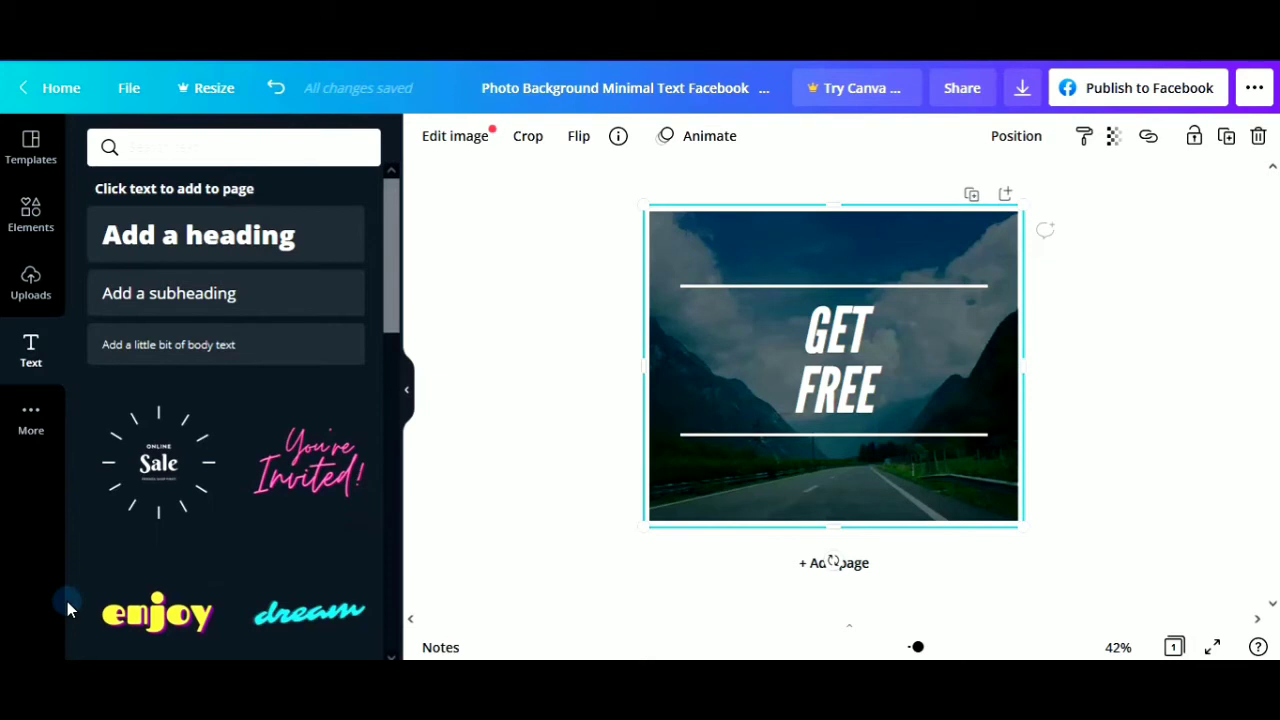
left_click(38, 413)
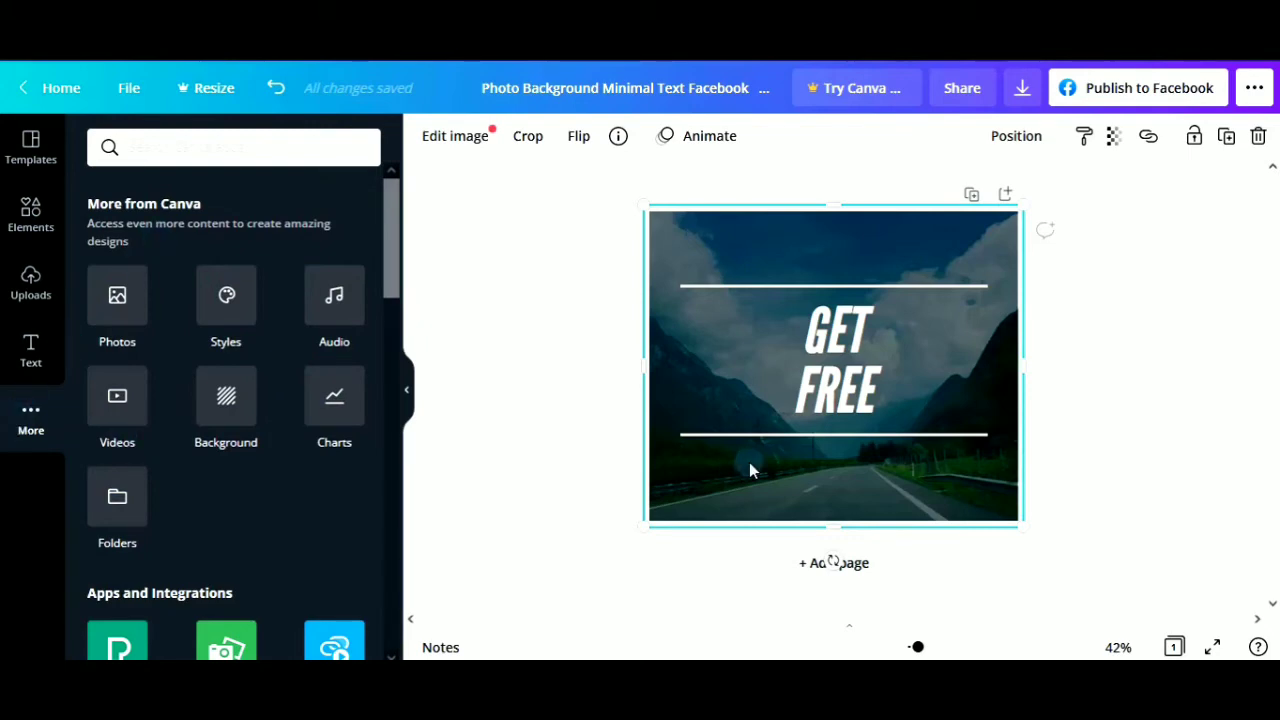
left_click_drag(406, 260, 434, 203)
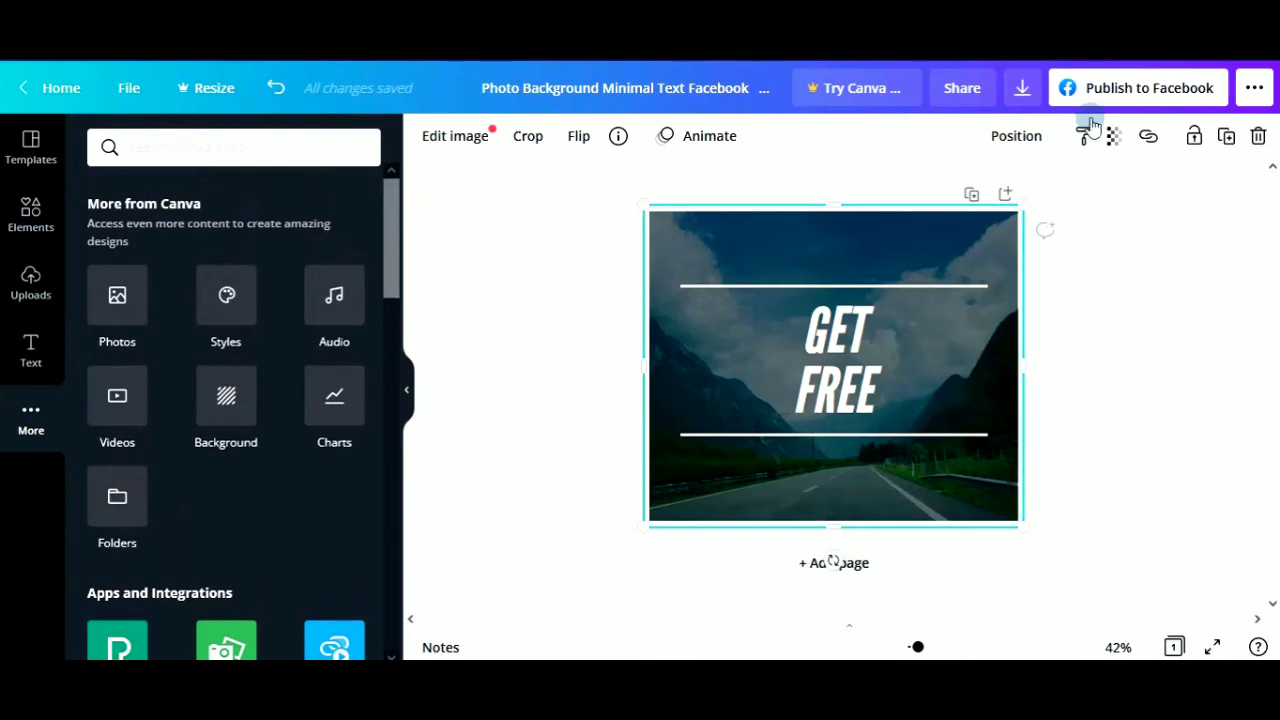
Step: Download the design as a PNG, save the file to the computer, and dismiss the design-sharing offer
left_click(1024, 91)
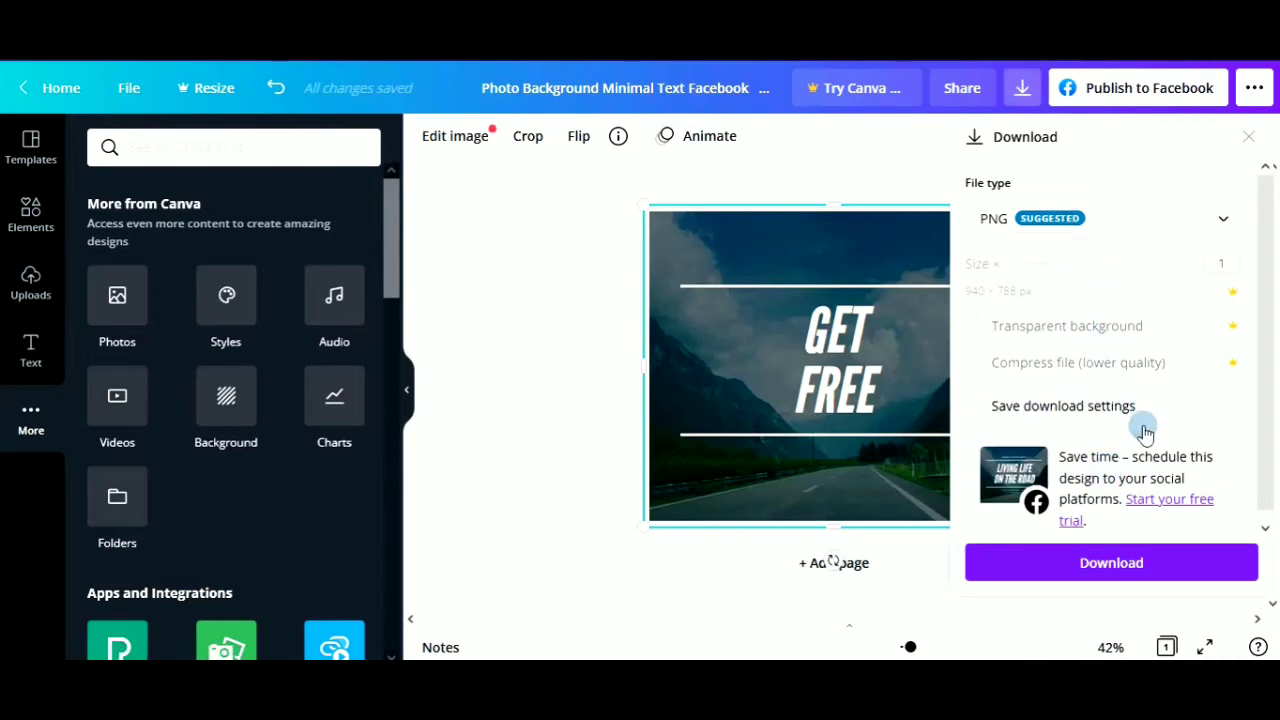
left_click(1137, 566)
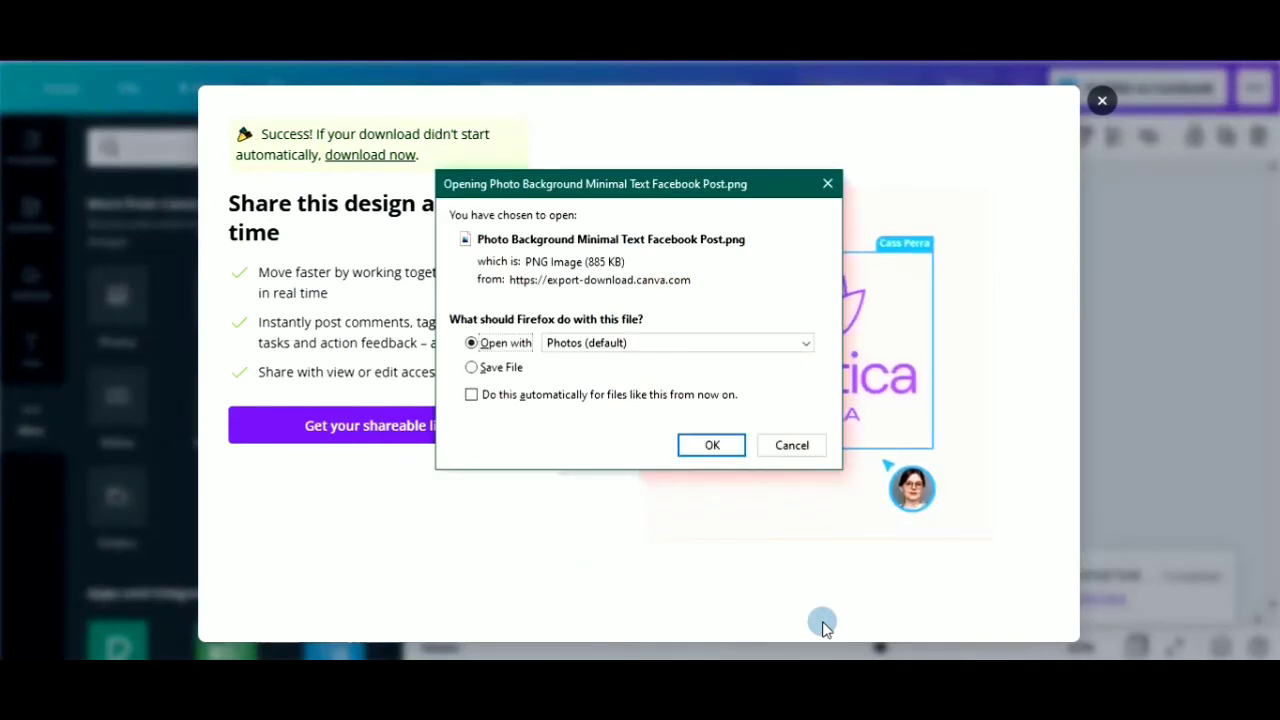
left_click(484, 368)
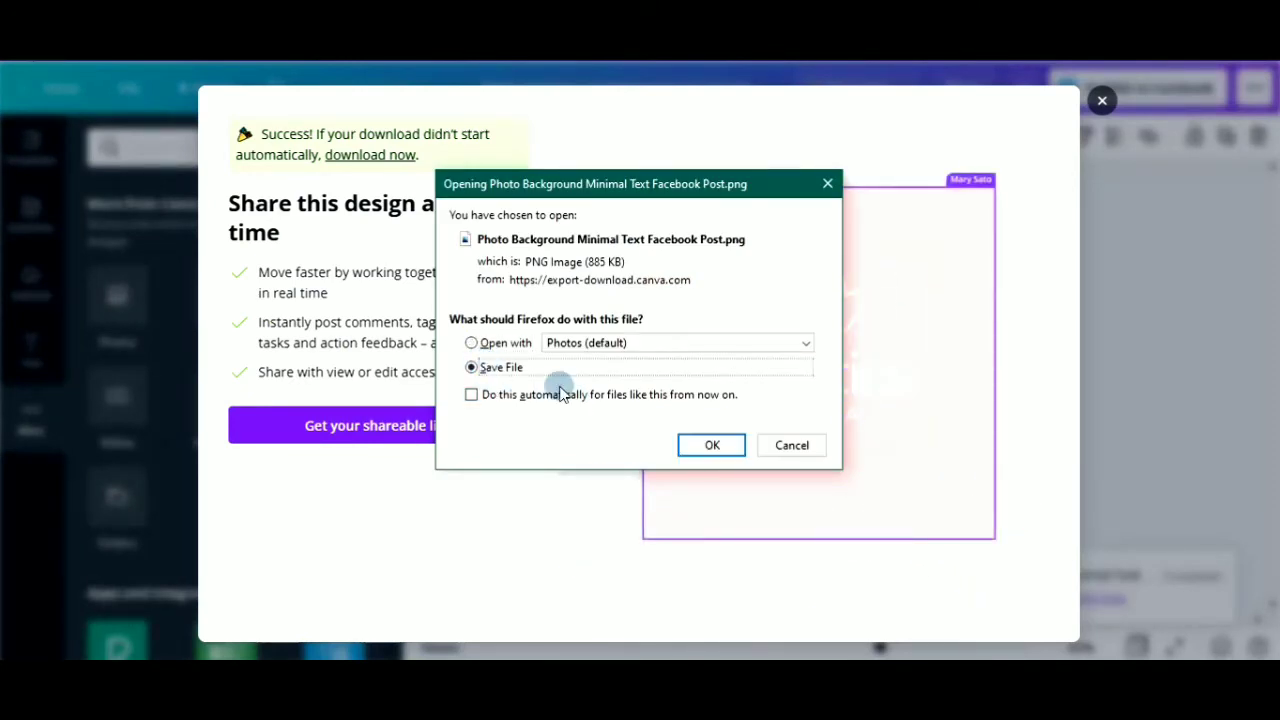
left_click(711, 445)
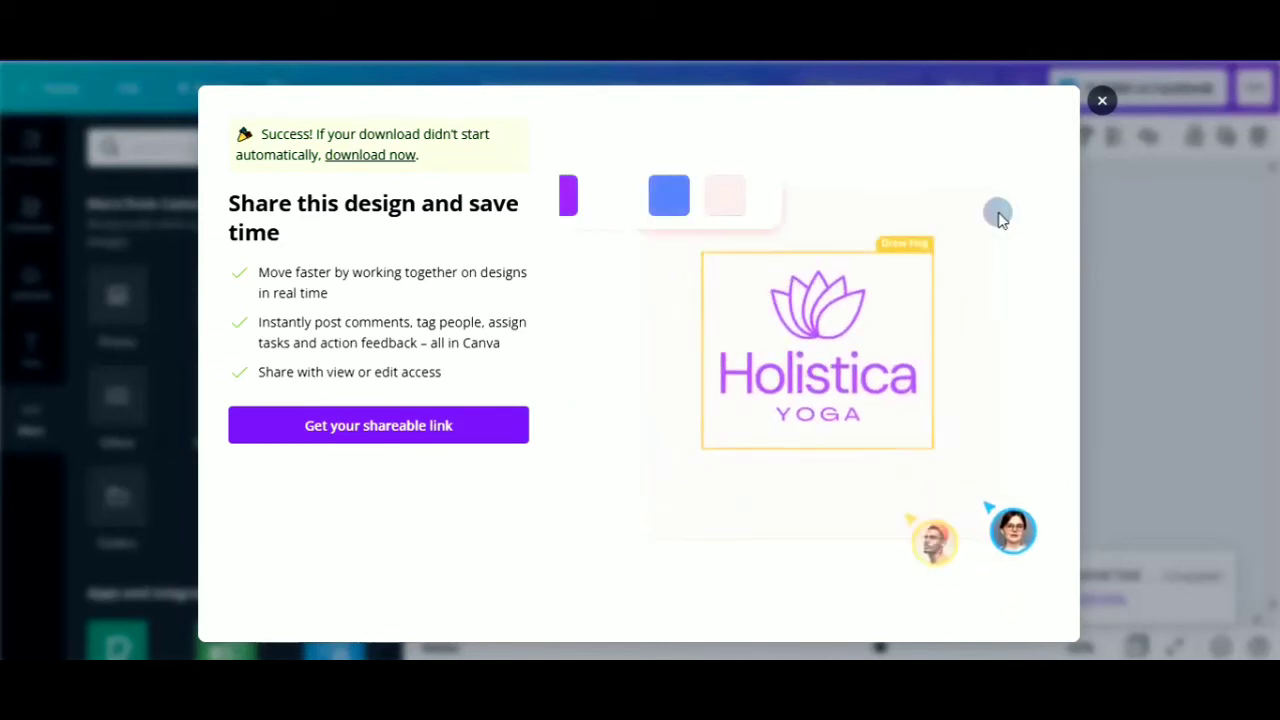
left_click(1103, 102)
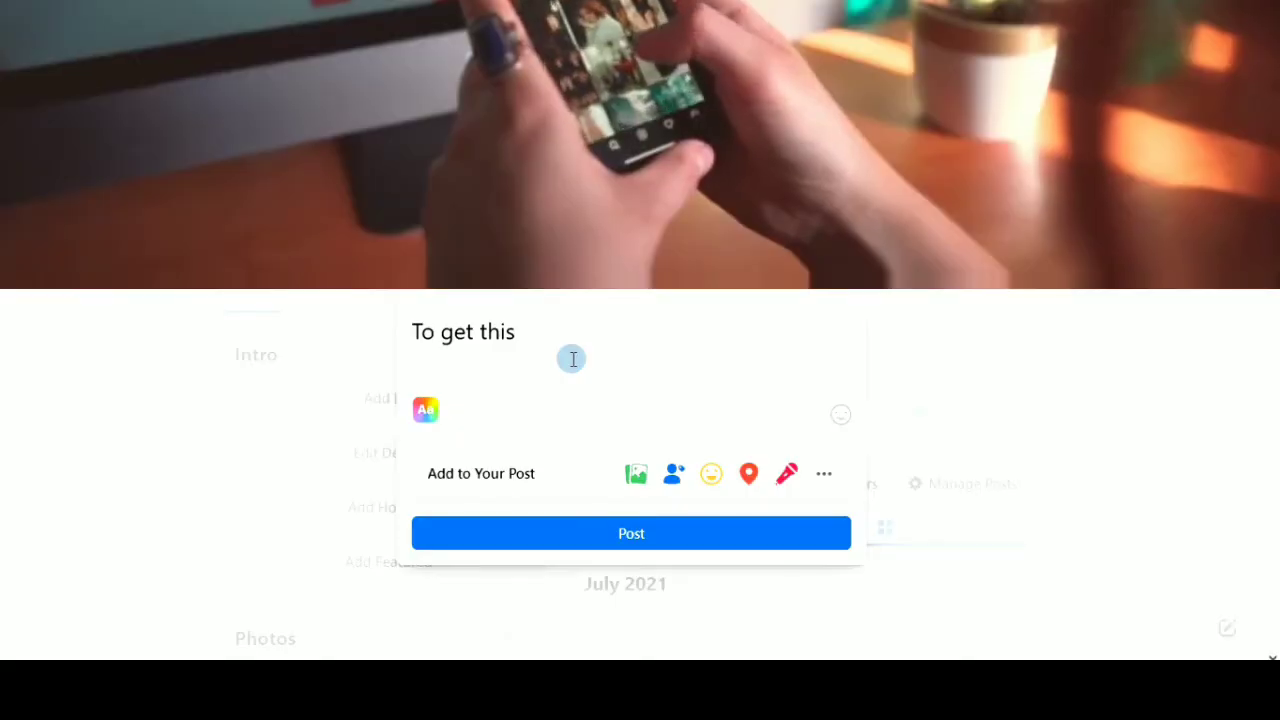
Step: In the new Facebook post, complete the text "To get this offer click on the link below" and paste the shortened Bitly link underneath
type("offer ")
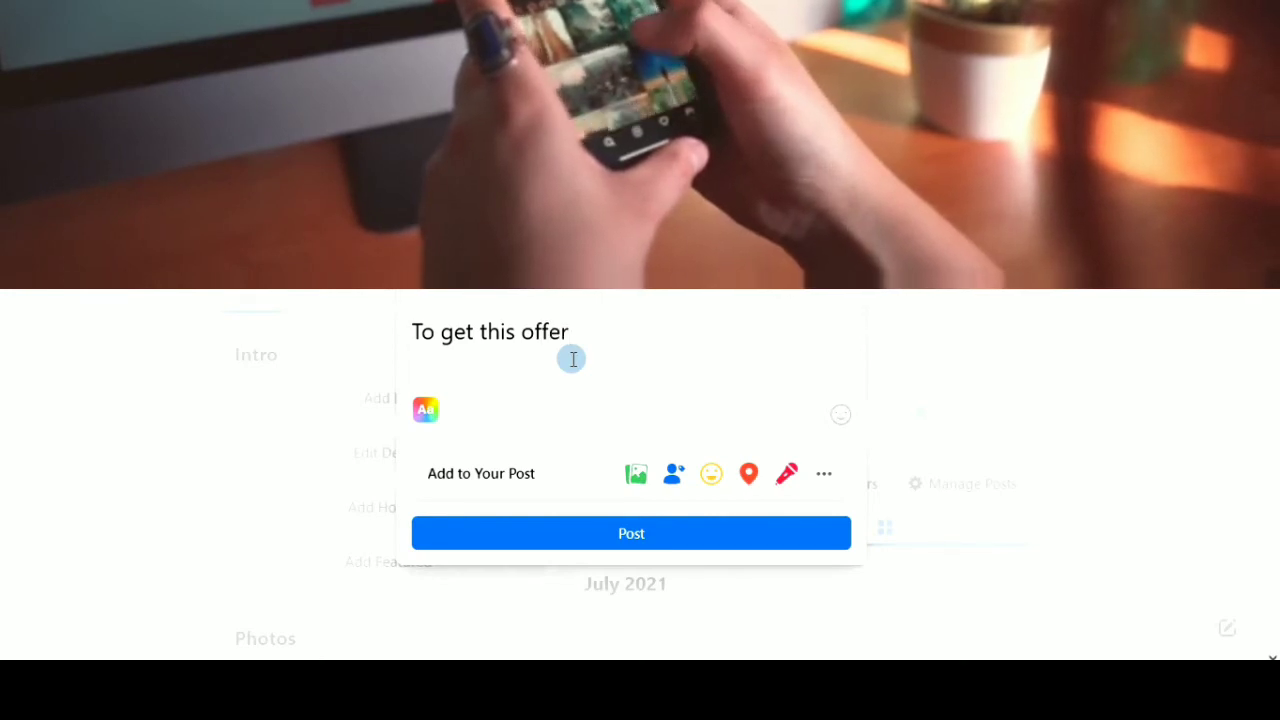
type("c")
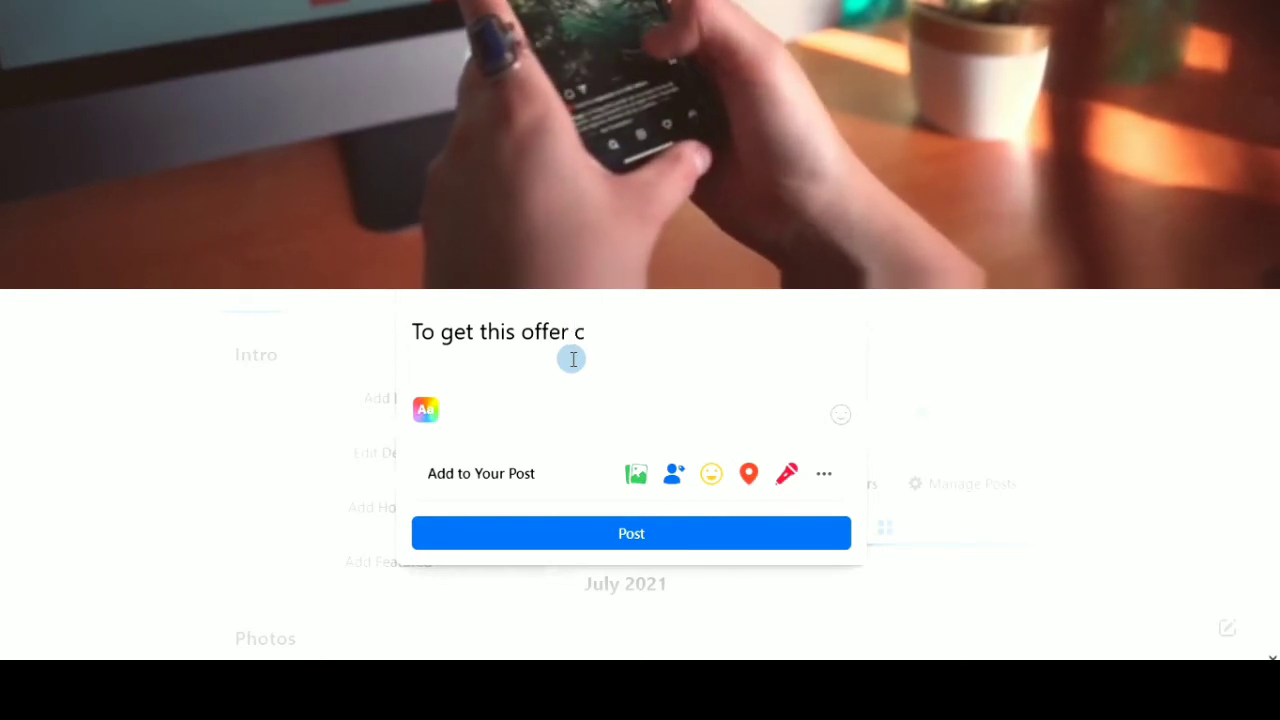
type("lick on the link below")
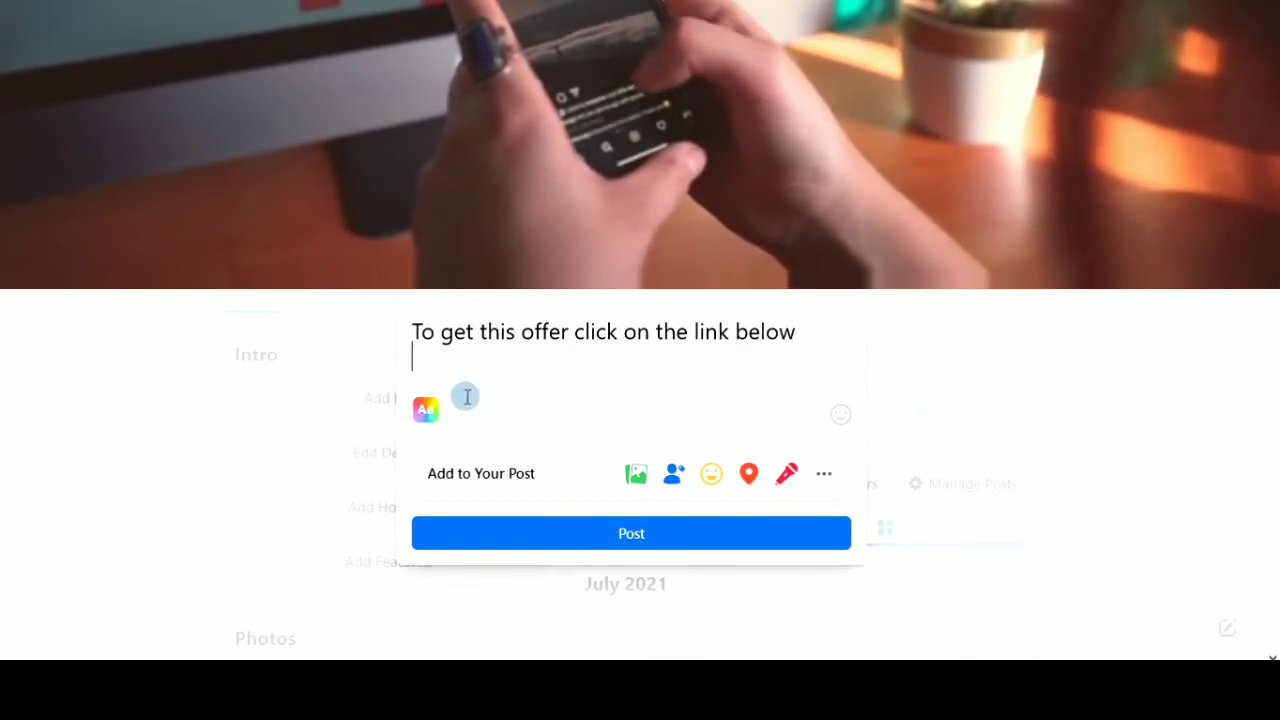
right_click(474, 364)
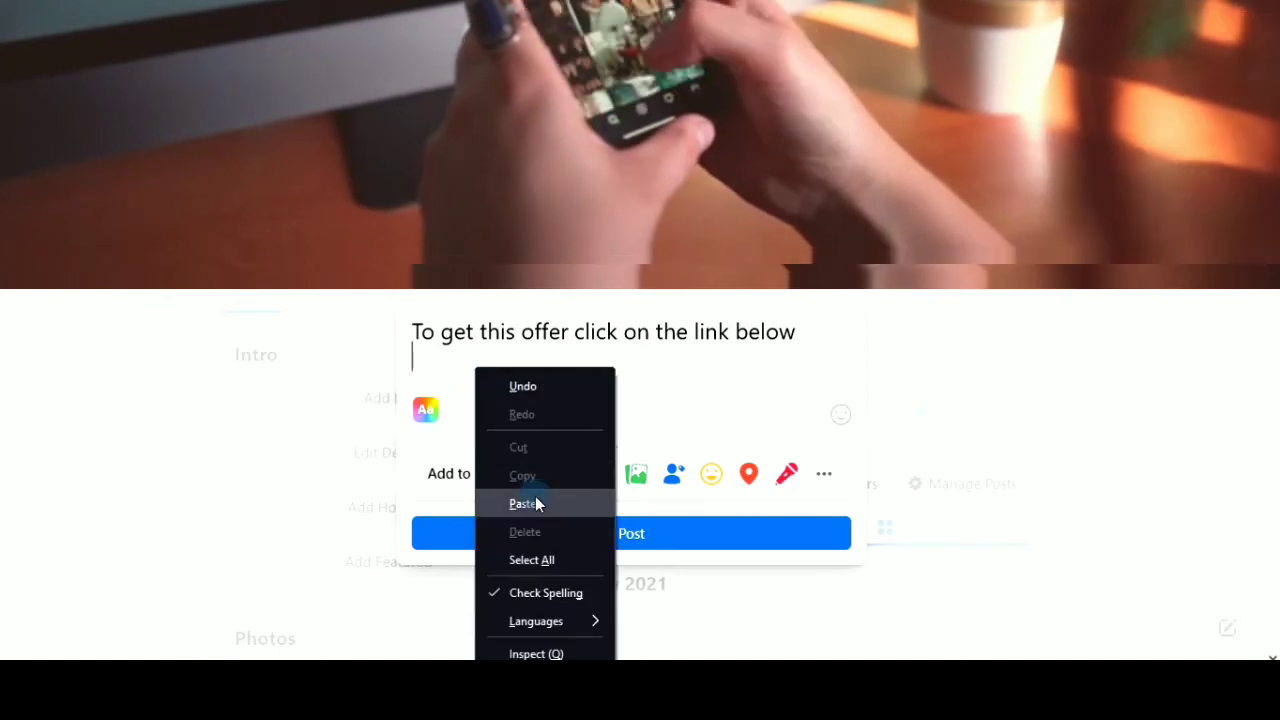
left_click(533, 497)
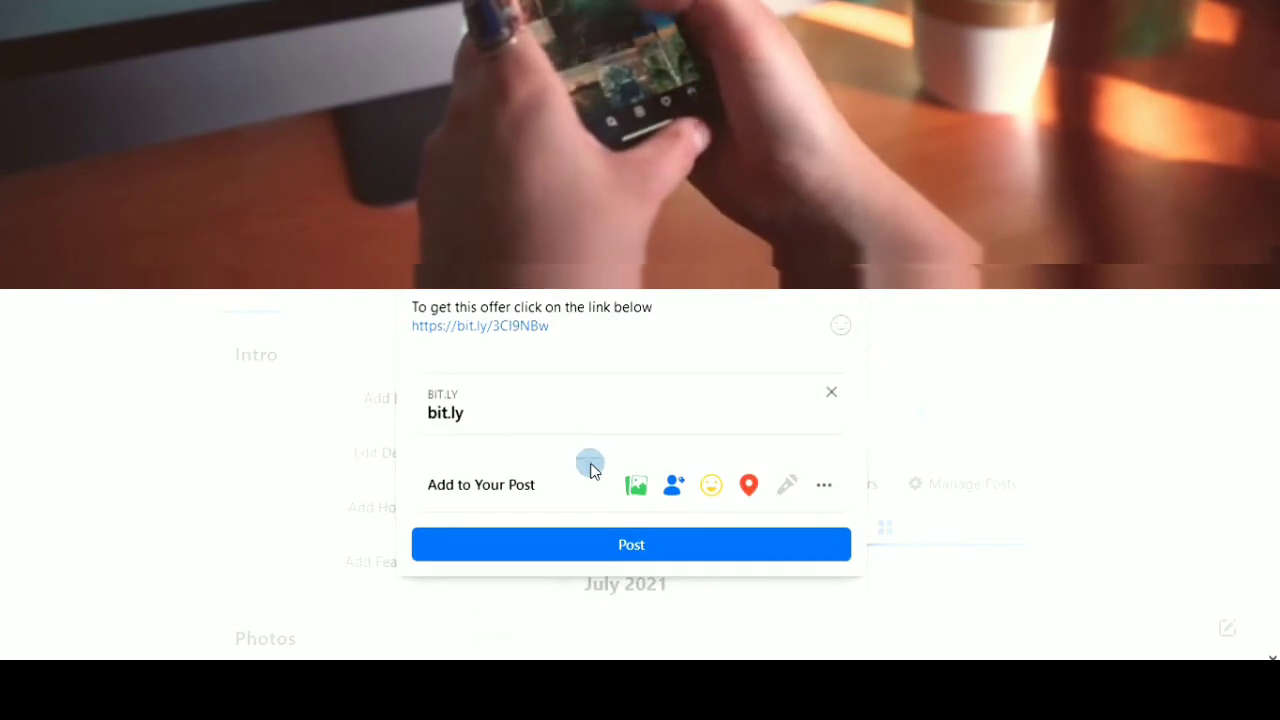
Step: Attach the downloaded "Photo Background Minimal Text Facebook Post" image to the post
left_click(638, 490)
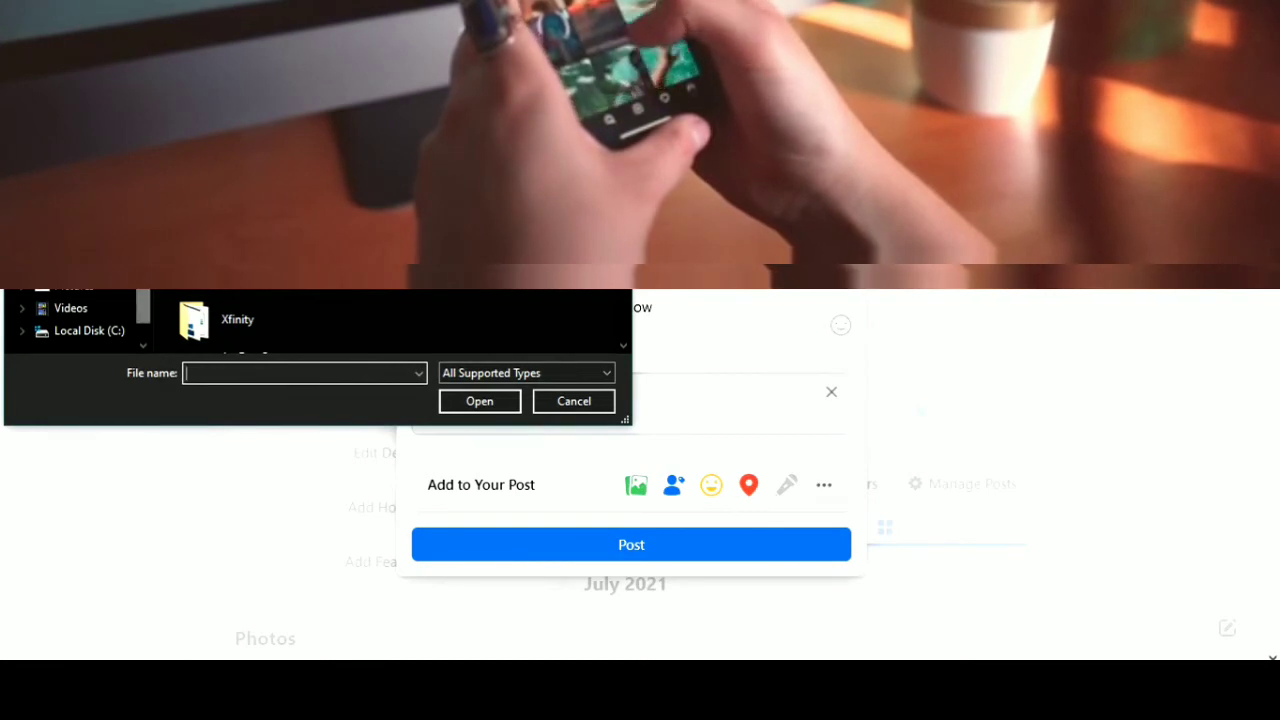
scroll(75, 320, "up", 4)
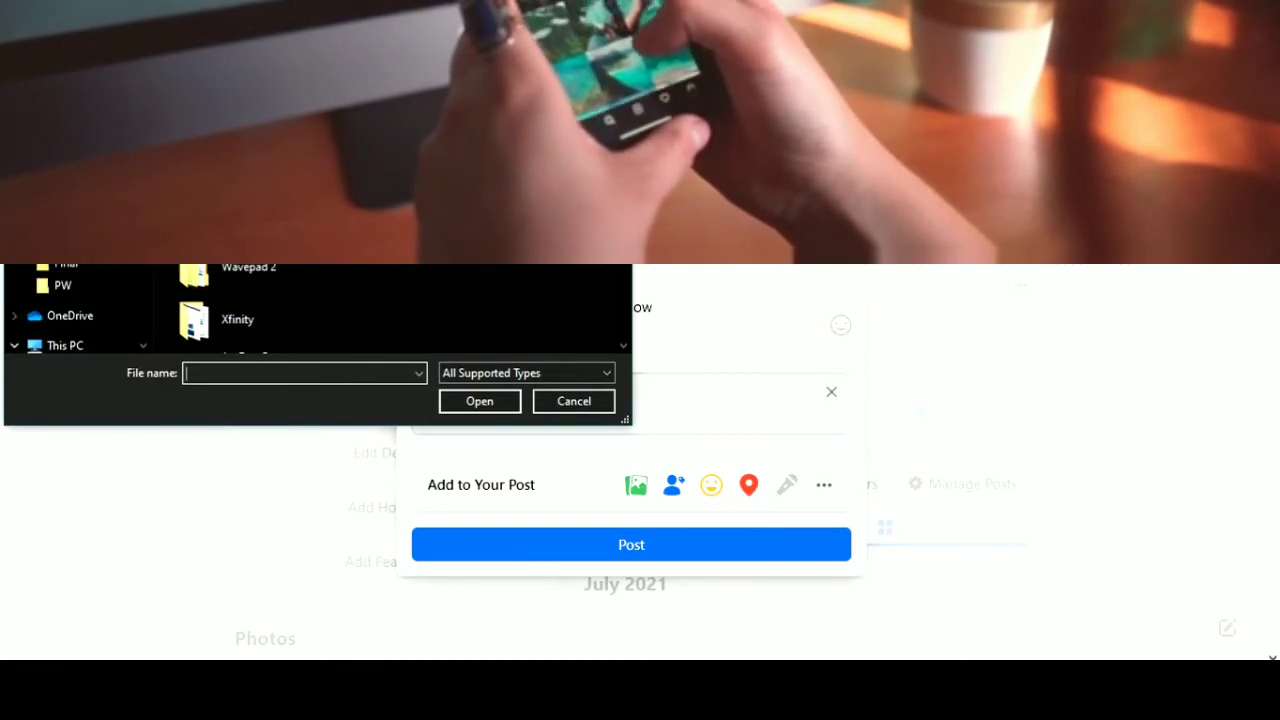
scroll(390, 305, "down", 3)
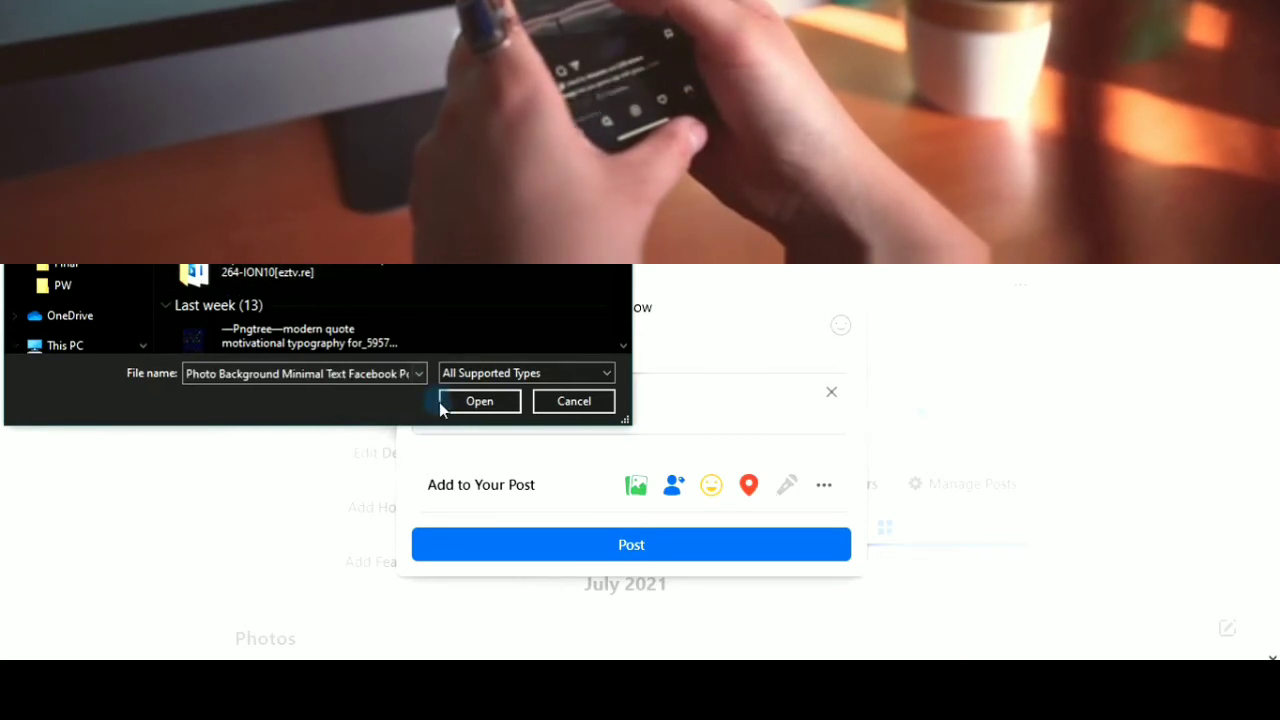
left_click(472, 398)
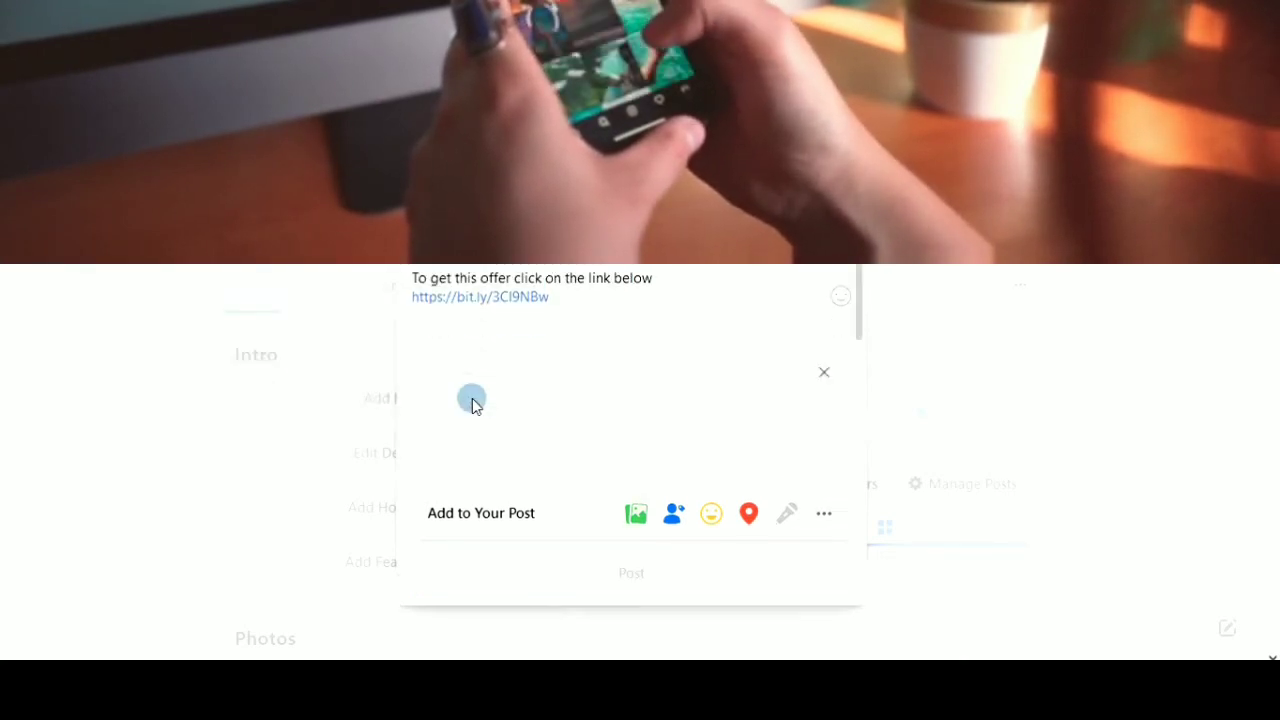
Step: Review the post's text, link and attached image, and publish the post
scroll(697, 355, "down", 3)
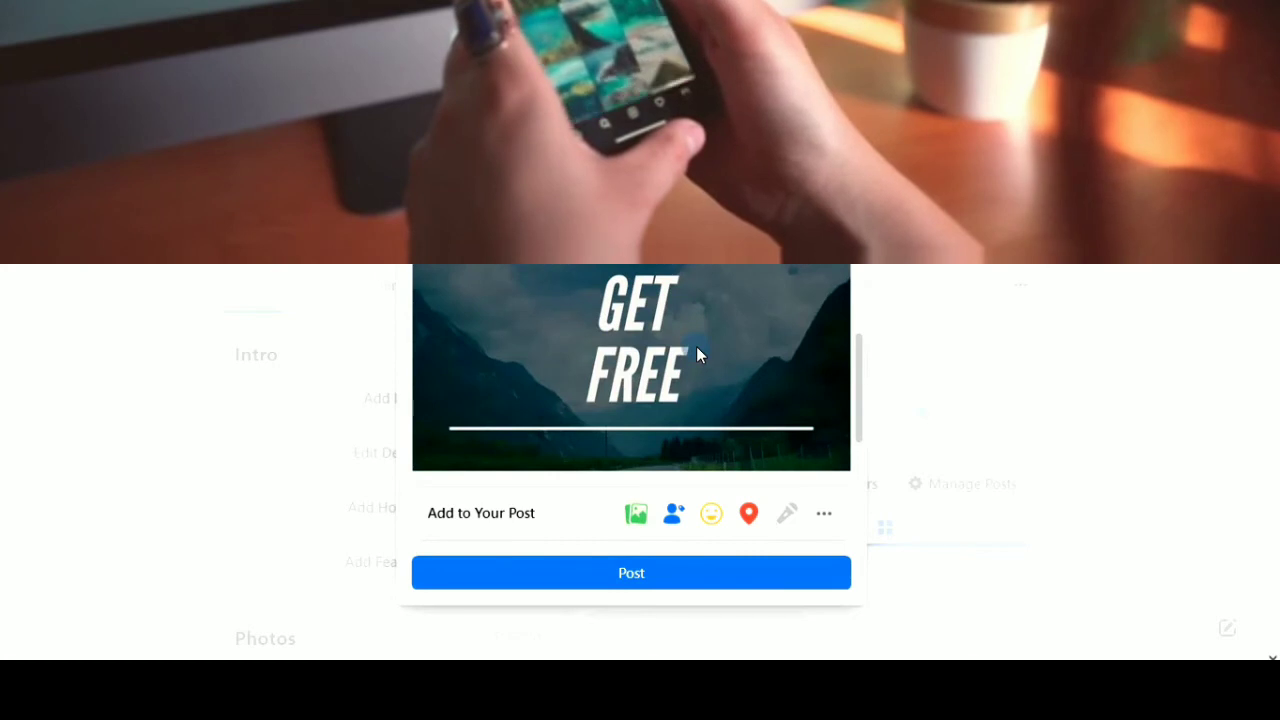
scroll(696, 346, "up", 3)
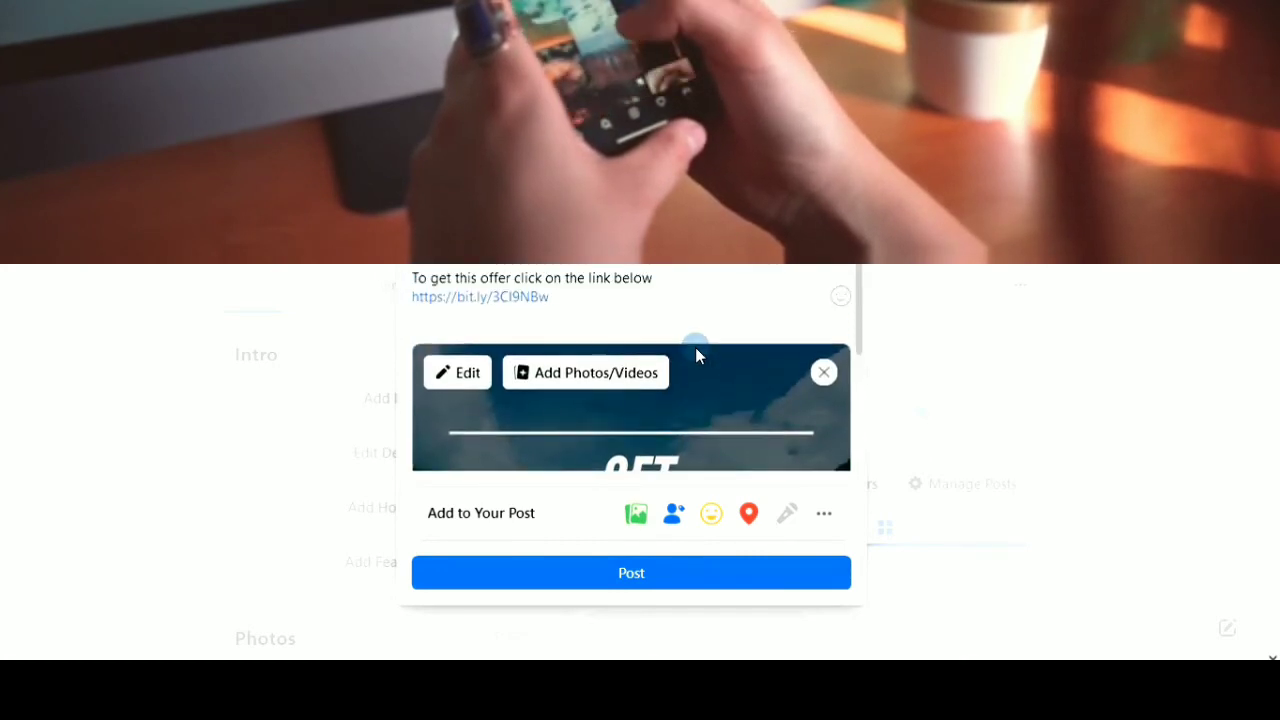
scroll(668, 350, "down", 3)
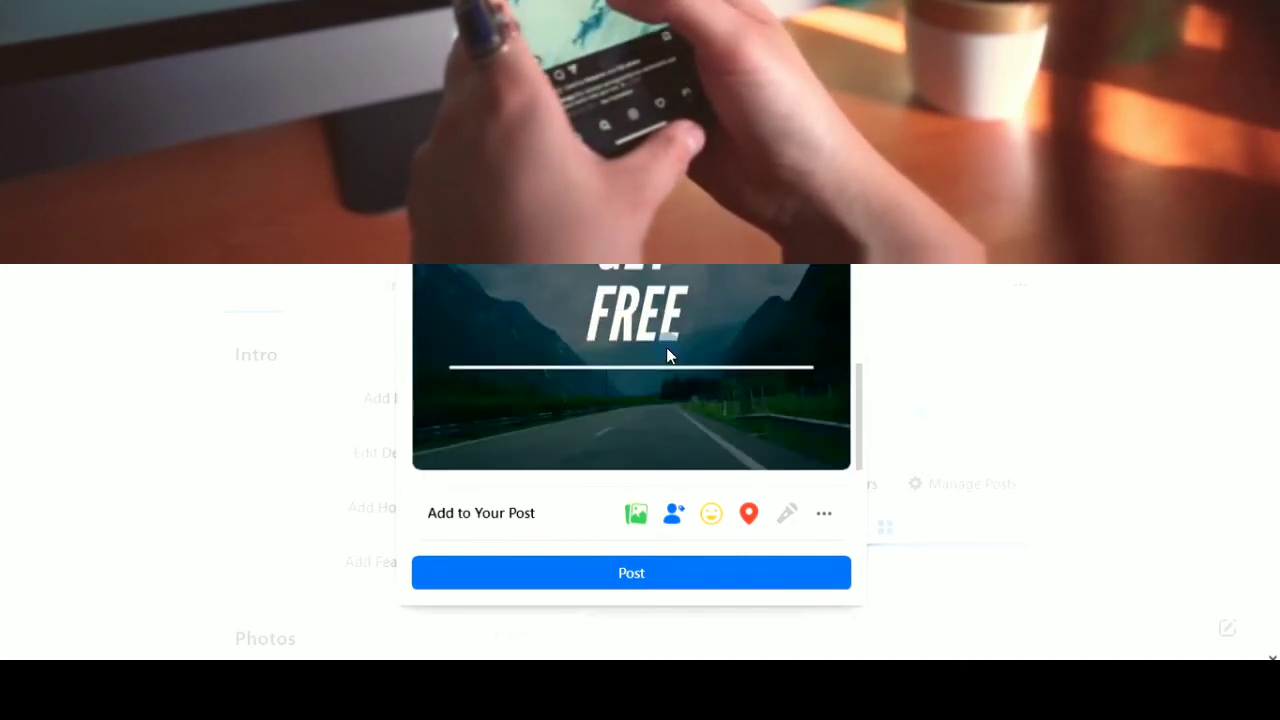
scroll(666, 350, "up", 2)
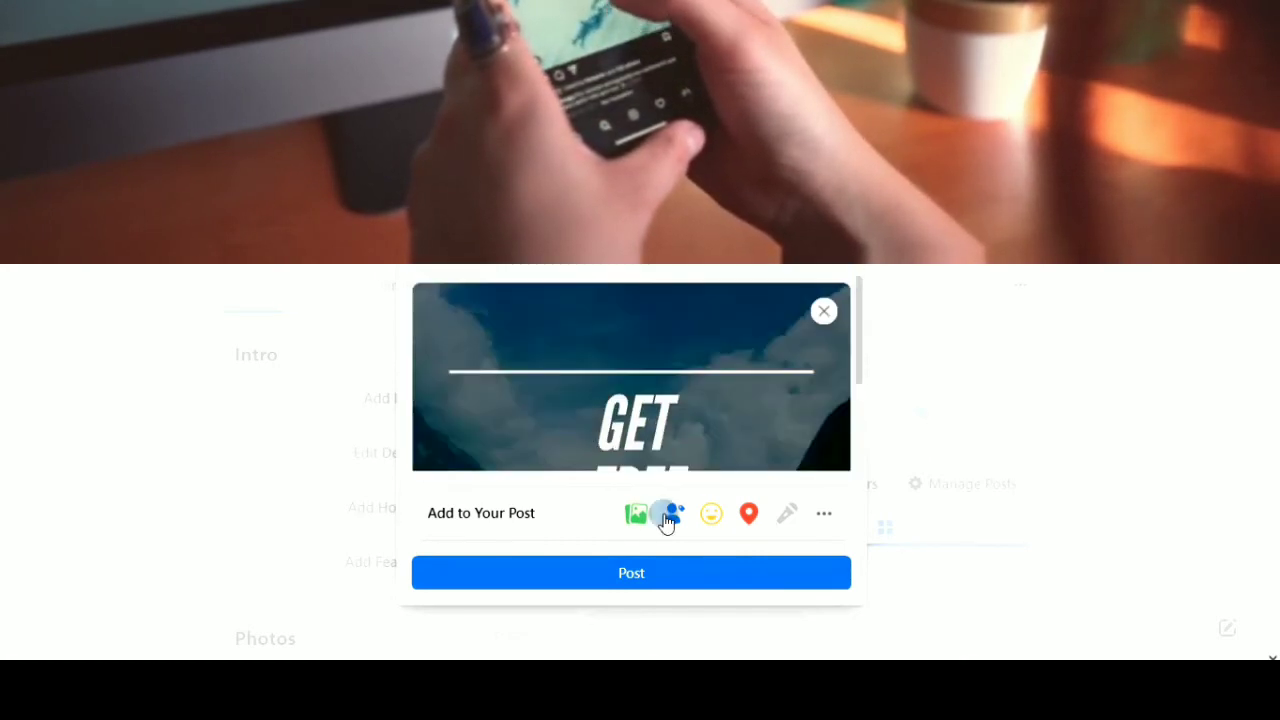
left_click(631, 576)
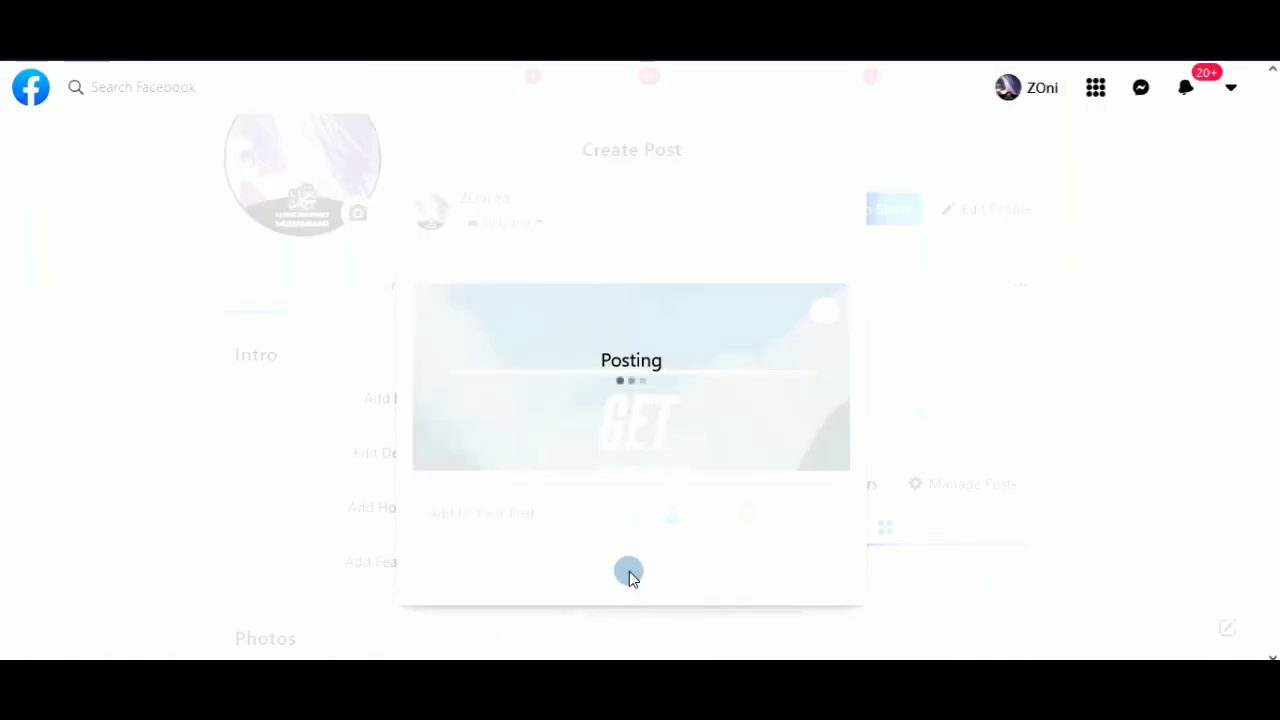